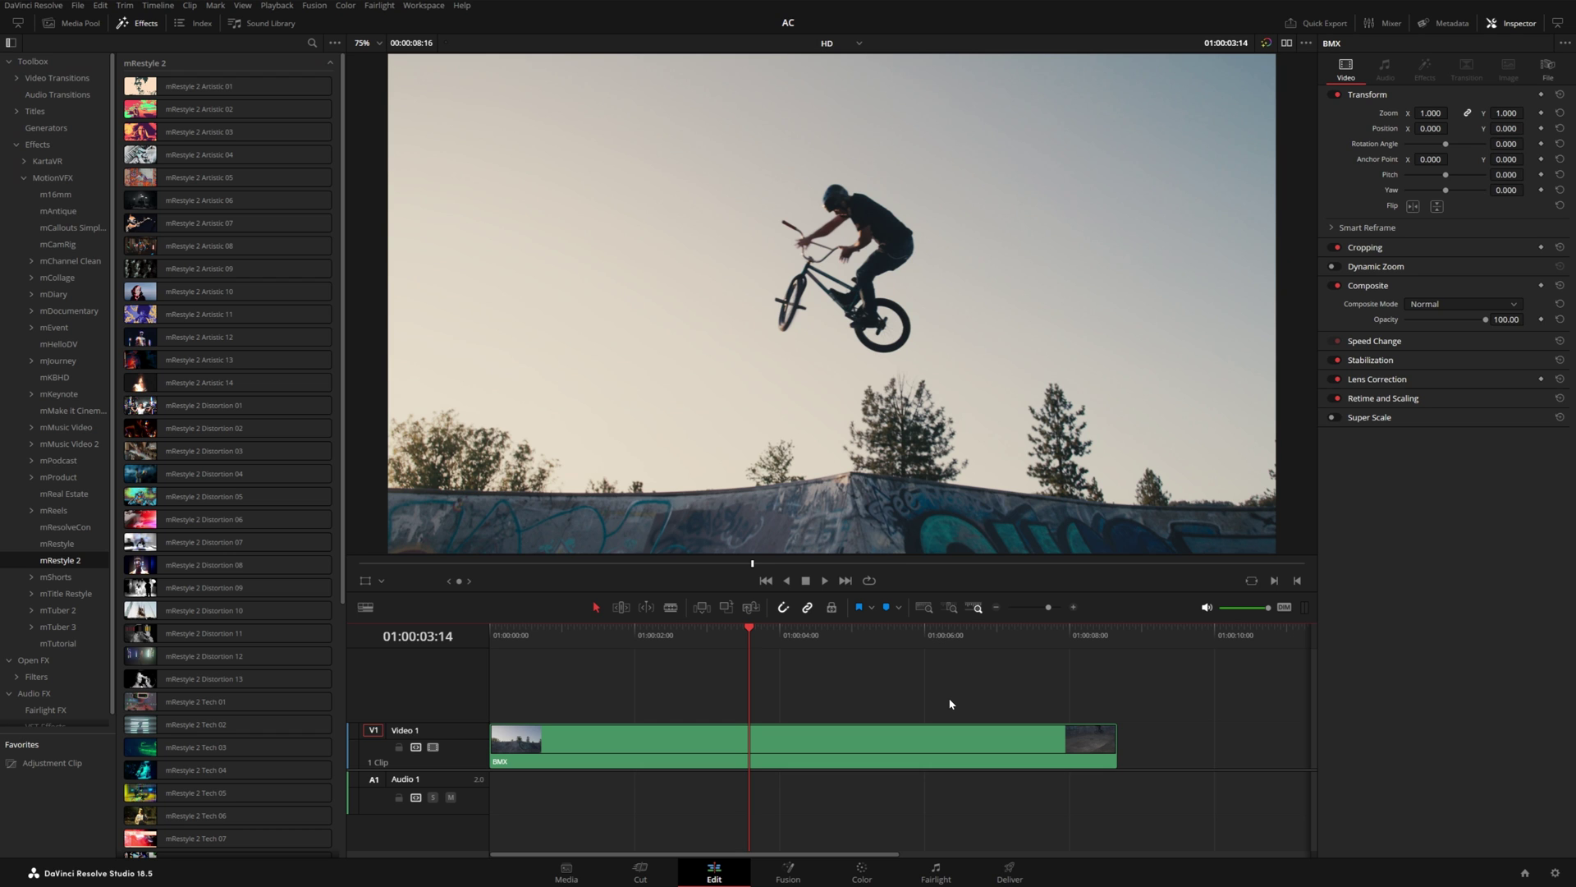
Scrub back through the BMX footage and place an Adjustment Clip on Video 2 at 01:00:03:09.
{"action": "left_click_drag", "start_coordinate": [674, 651], "coordinate": [734, 637]}
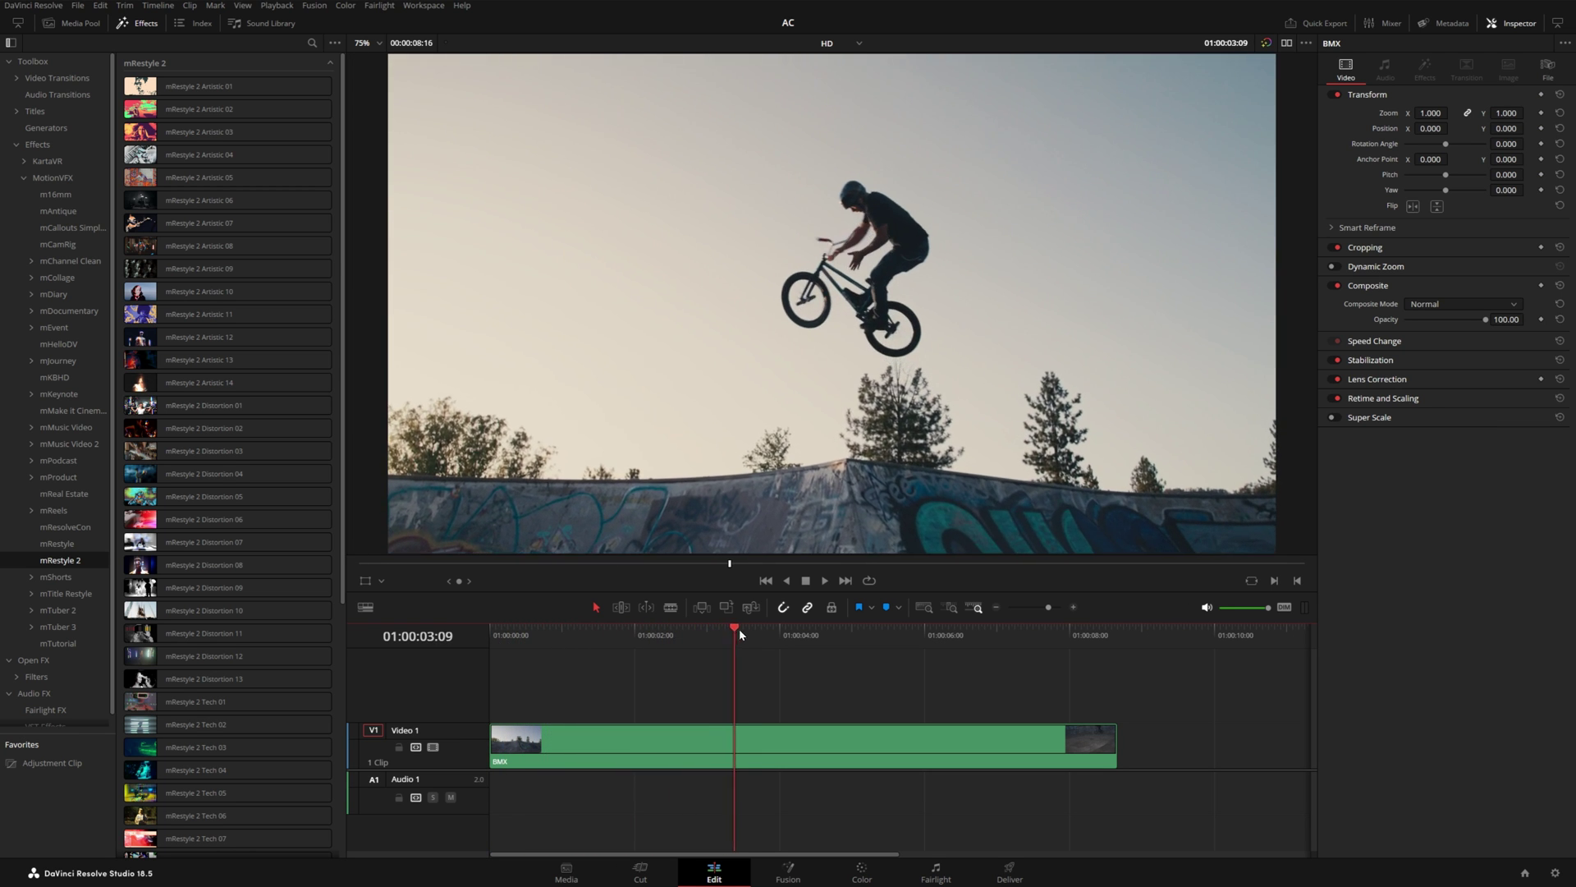
{"action": "left_click_drag", "start_coordinate": [50, 763], "coordinate": [801, 708]}
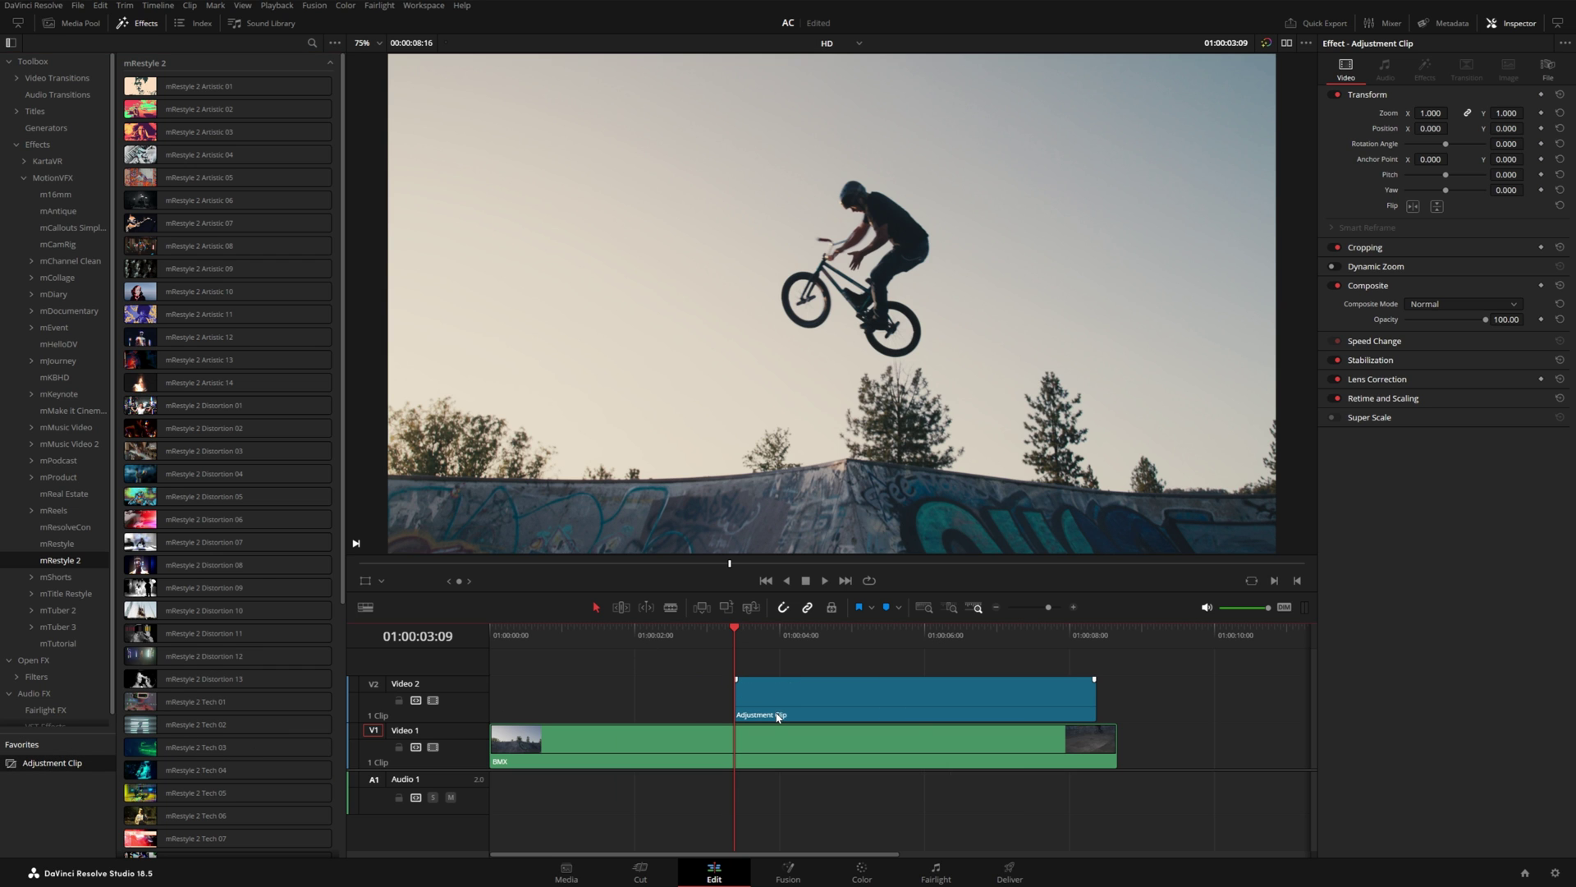
Apply mRestyle 2 Vintage 10 to the Adjustment Clip and play back to preview the vintage look.
{"action": "scroll", "coordinate": [257, 590], "scroll_direction": "down", "scroll_amount": 5}
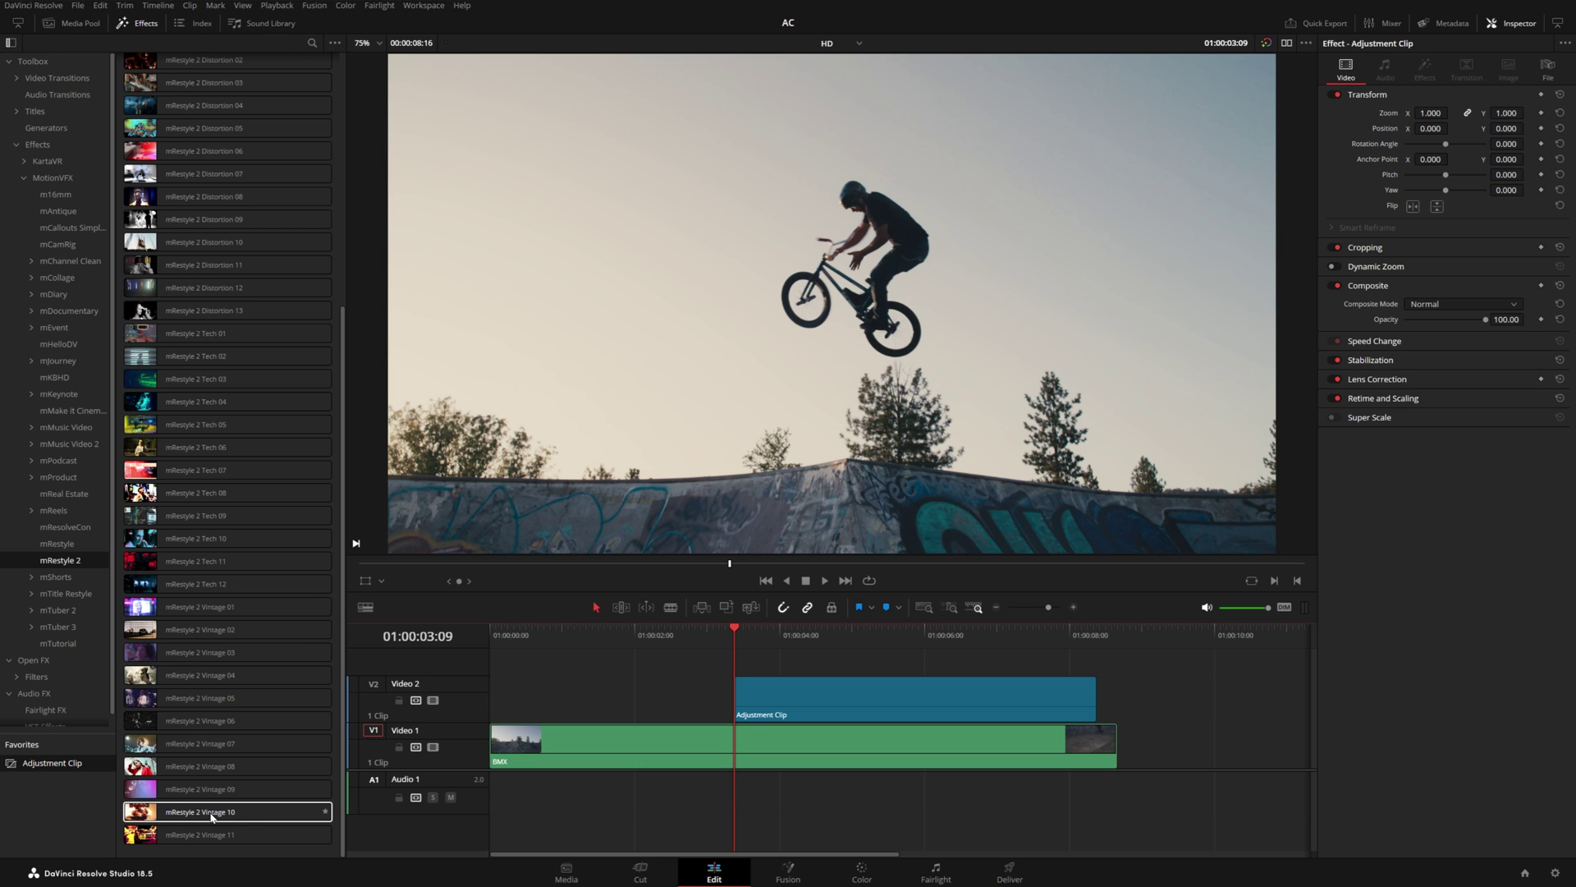
{"action": "left_click_drag", "start_coordinate": [212, 816], "coordinate": [826, 698]}
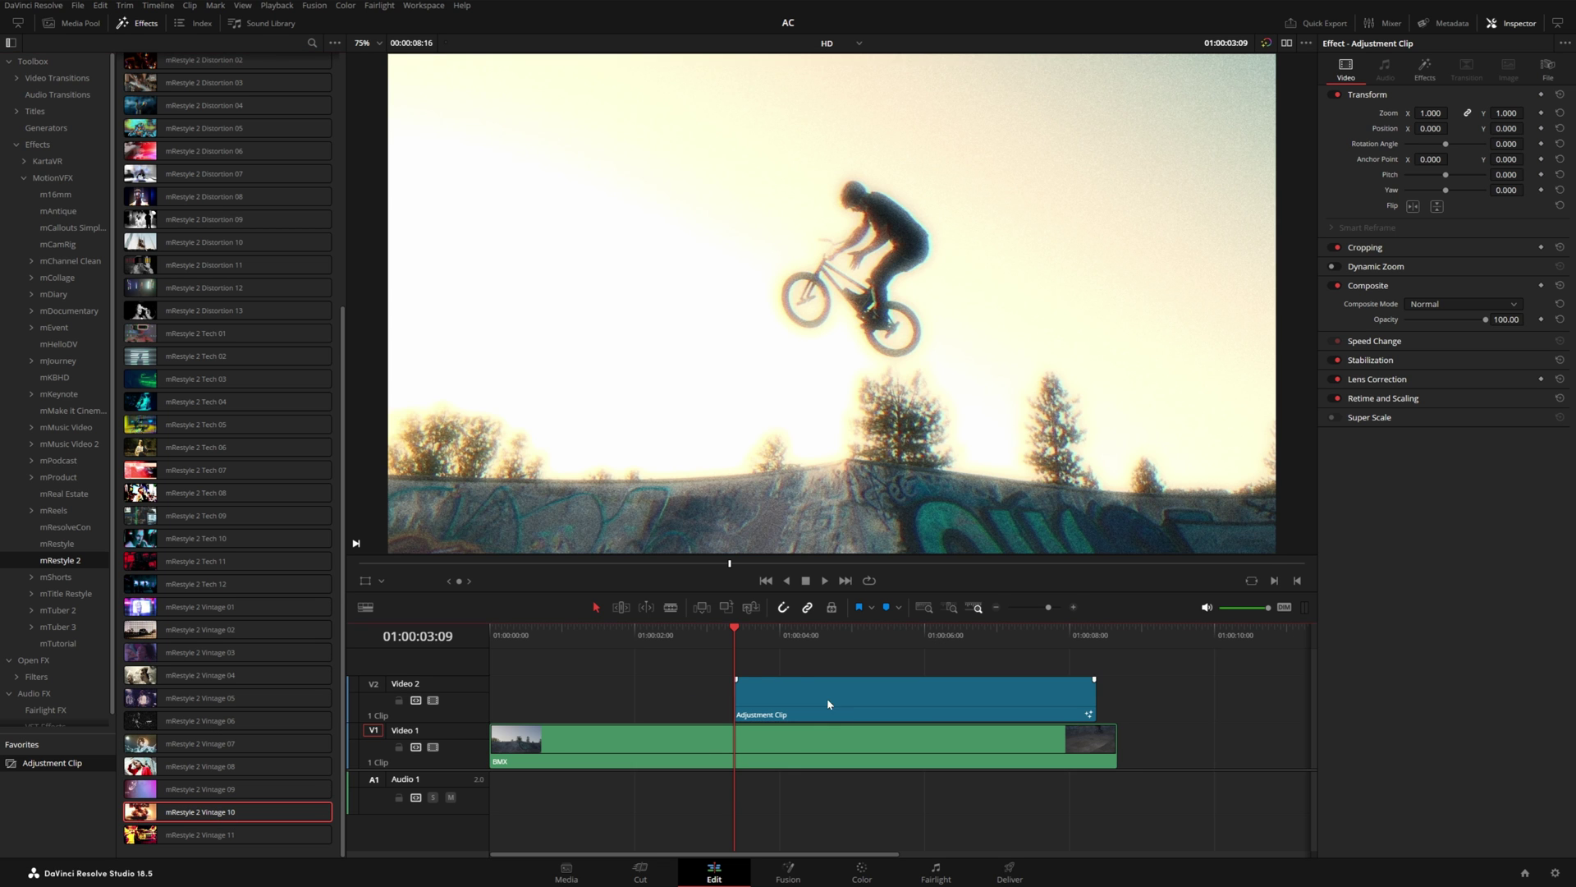
{"action": "left_click", "coordinate": [678, 628]}
{"action": "key", "text": "space"}
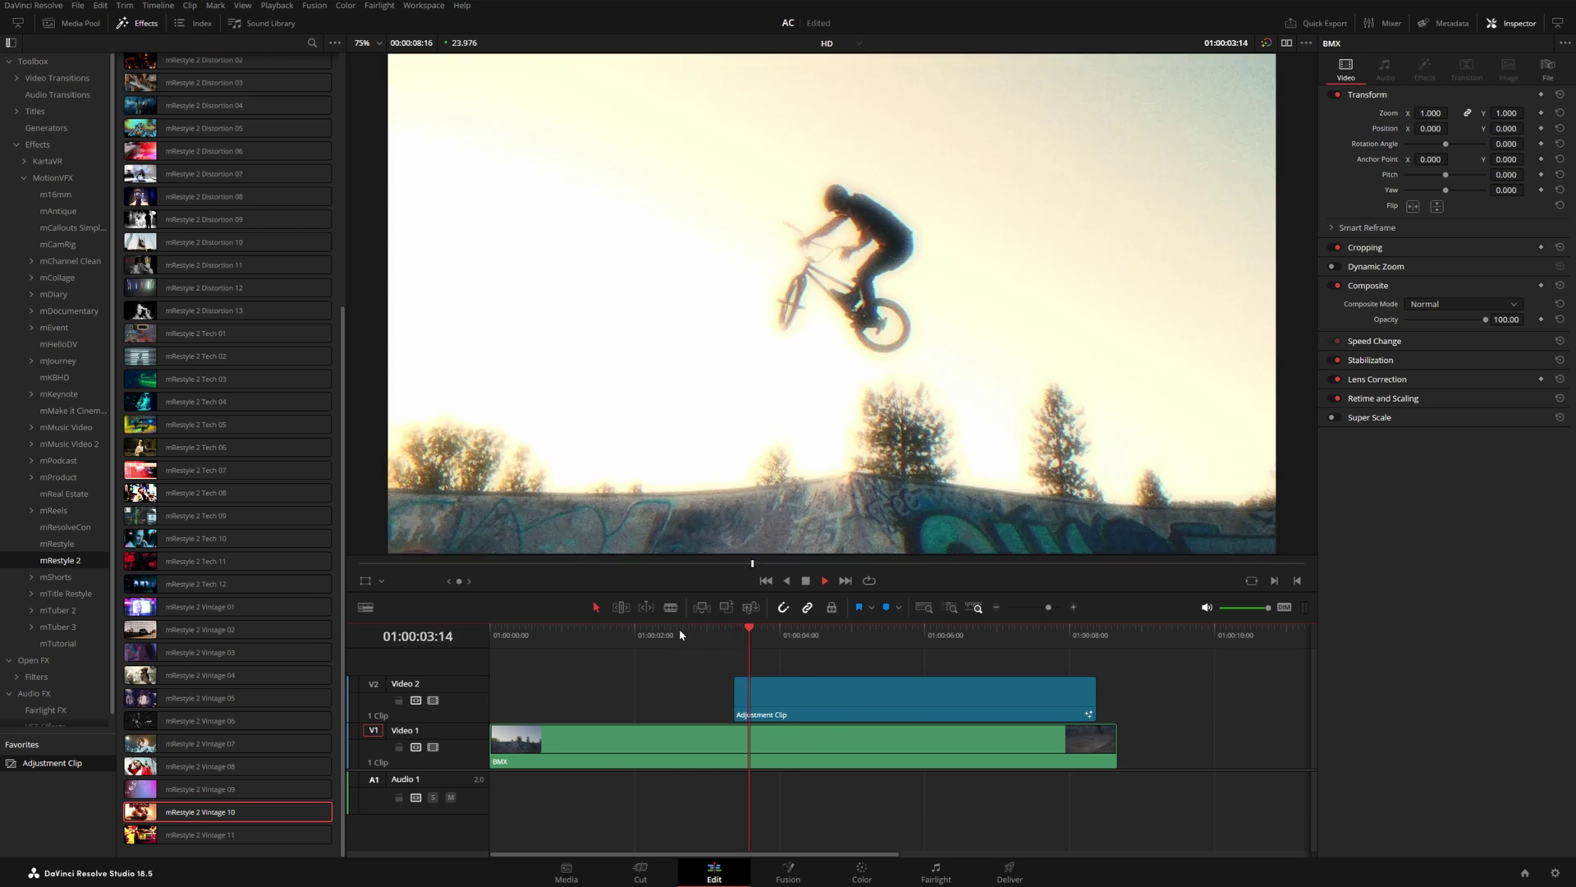
{"action": "key", "text": "space"}
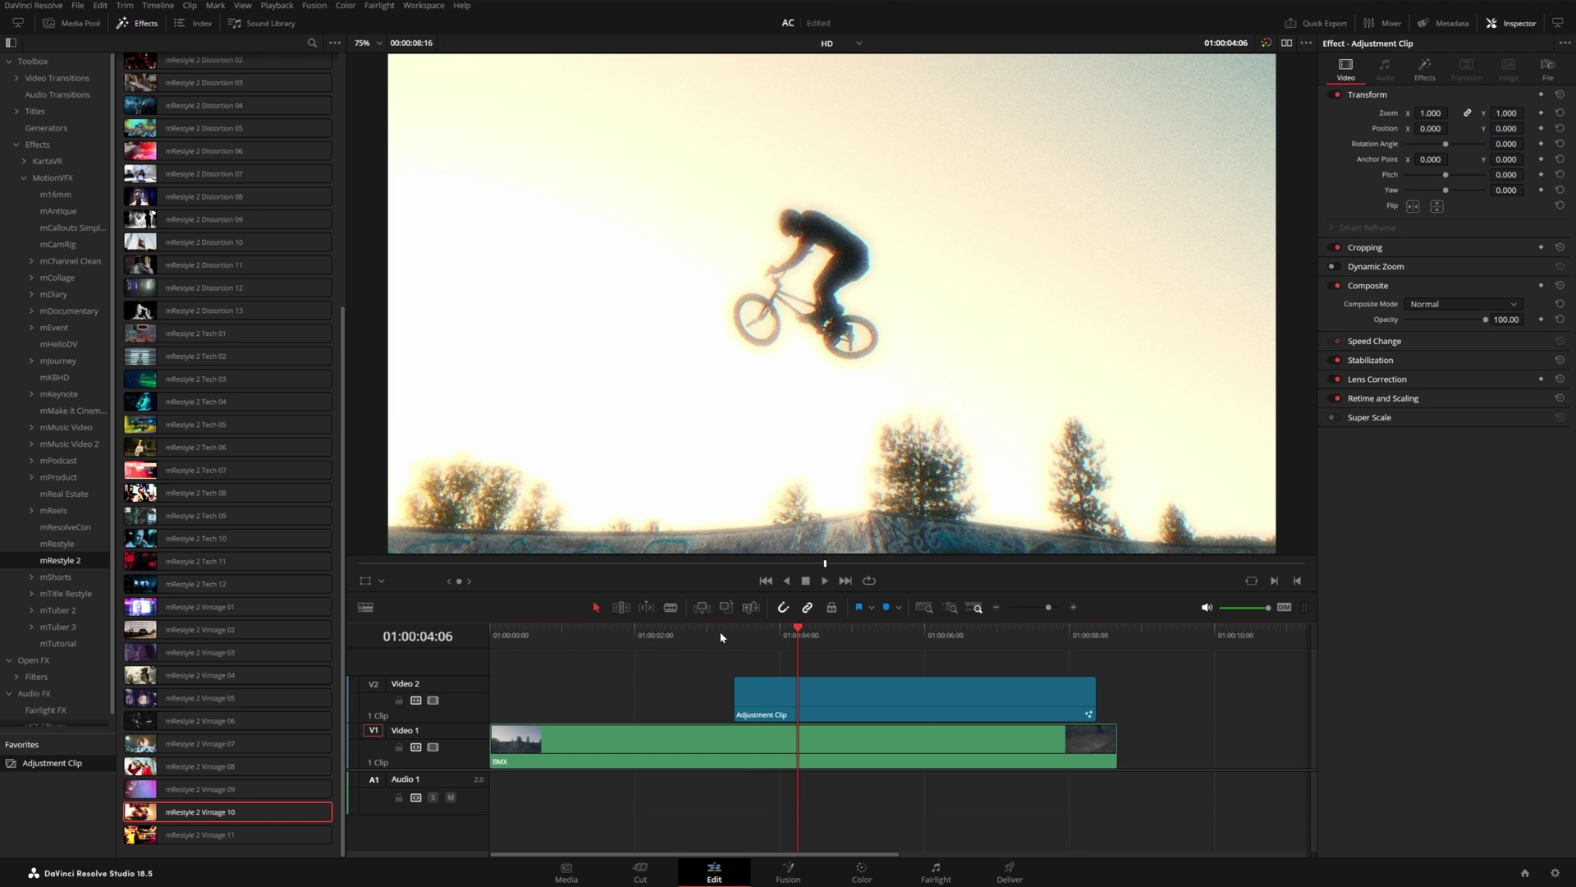
{"action": "left_click_drag", "start_coordinate": [721, 637], "coordinate": [763, 638]}
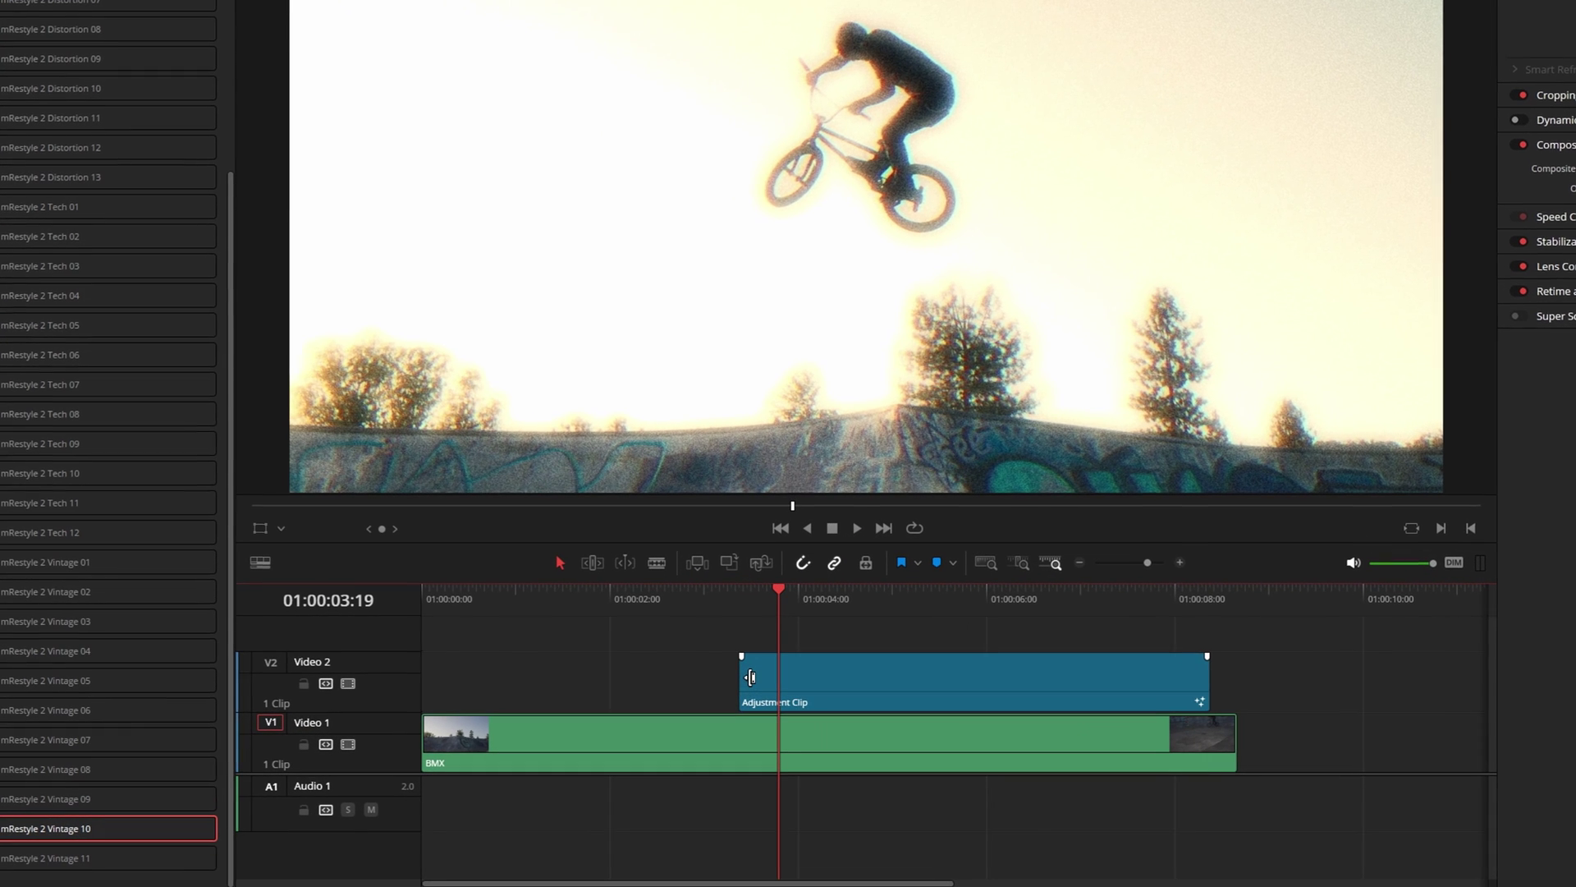
Extend the Adjustment Clip's start left to about two seconds, replay it, and select the clip.
{"action": "left_click_drag", "start_coordinate": [750, 678], "coordinate": [631, 684]}
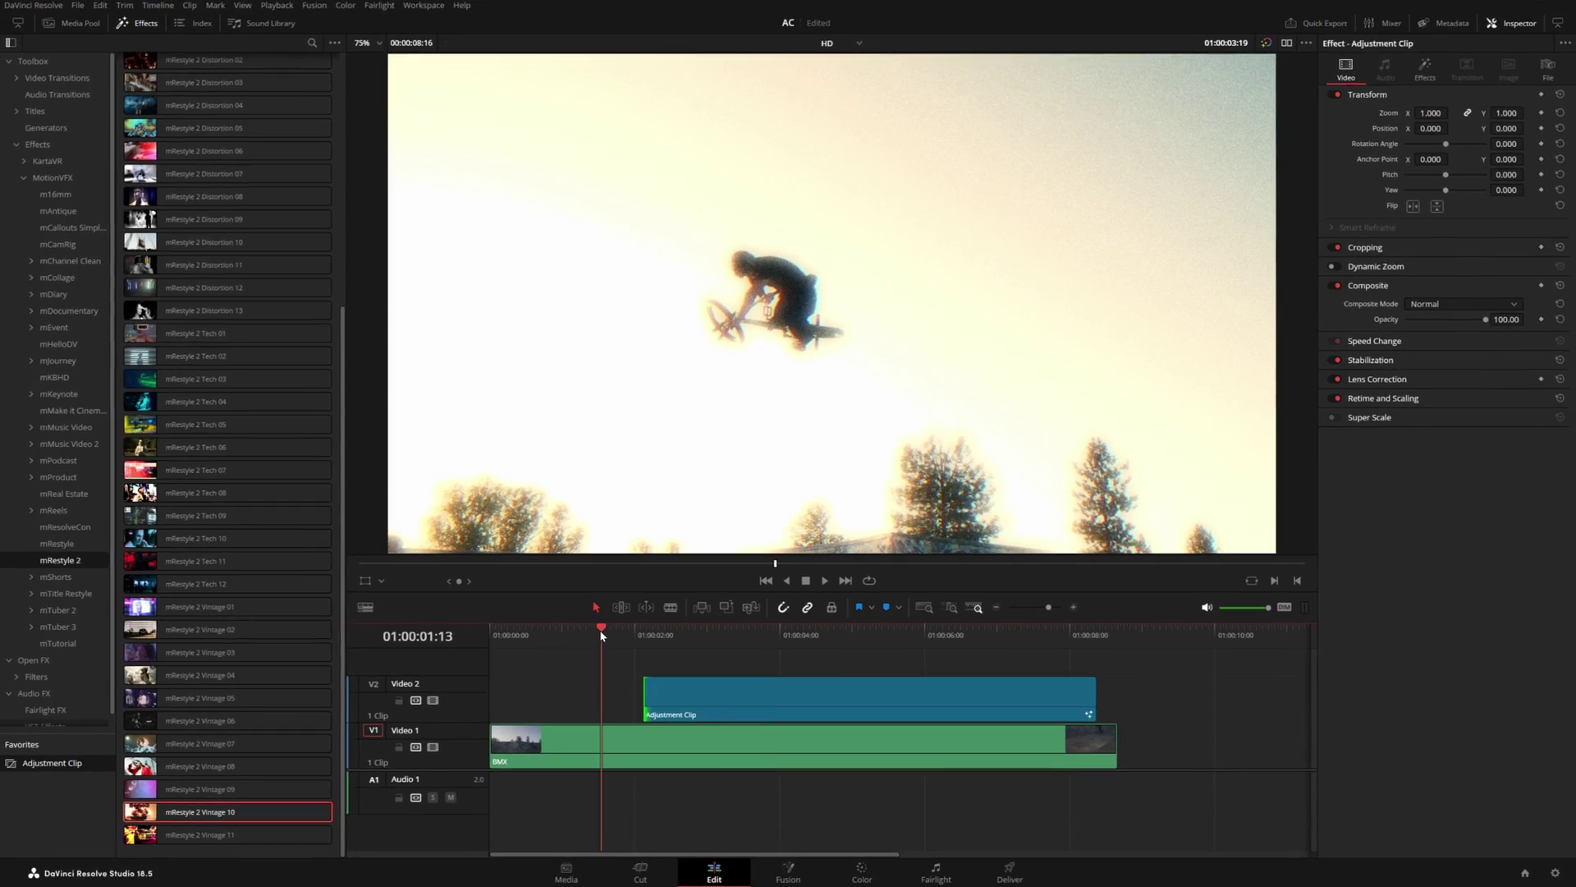
{"action": "left_click", "coordinate": [563, 597]}
{"action": "key", "text": "space"}
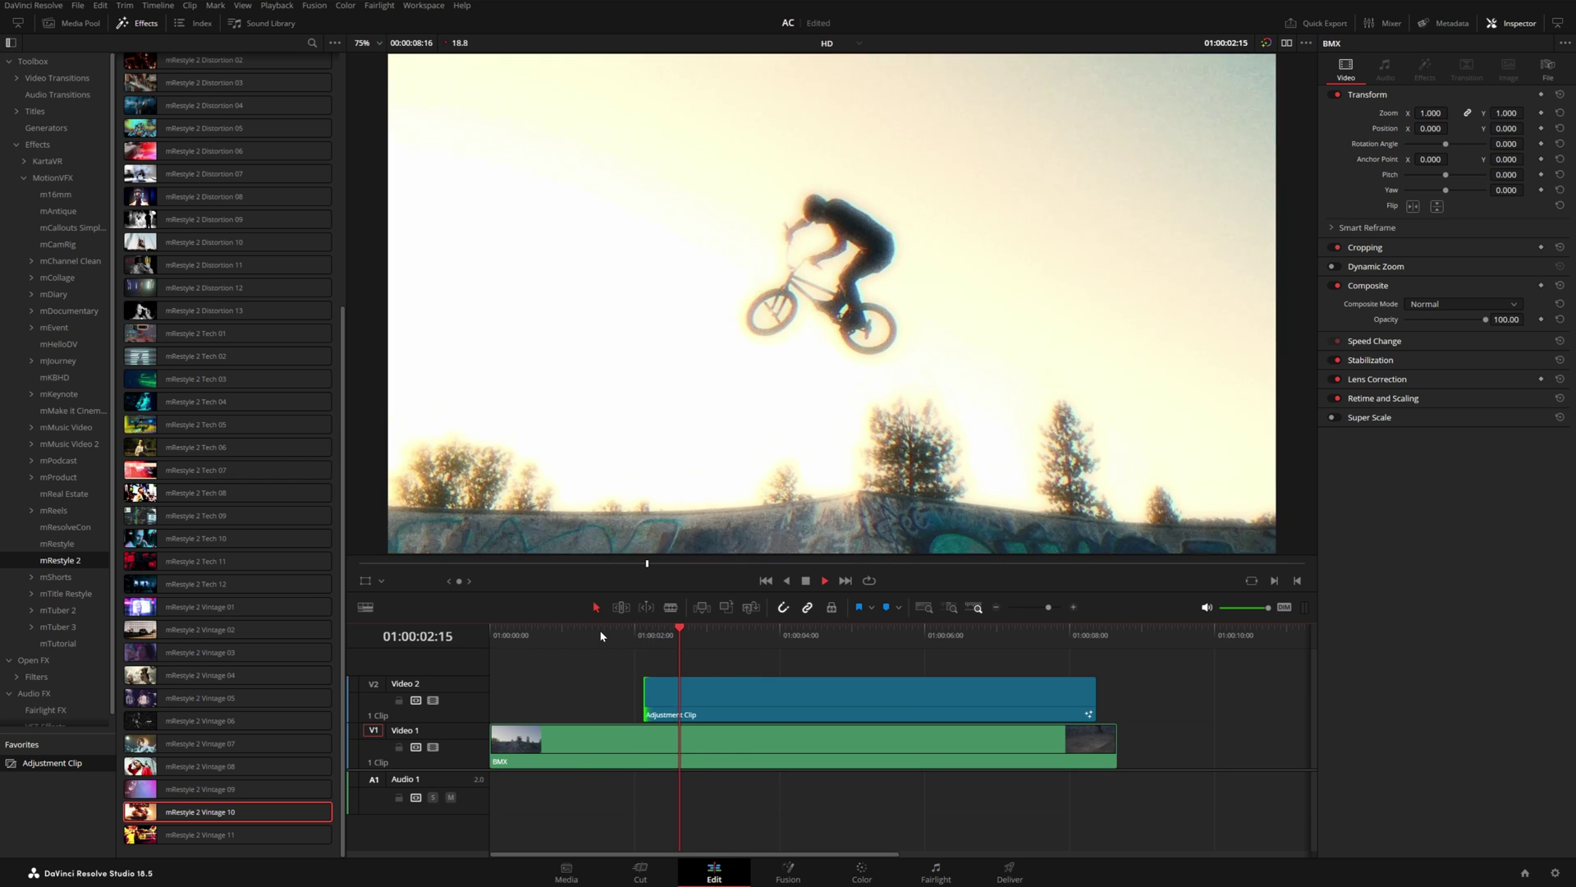
{"action": "left_click", "coordinate": [600, 634]}
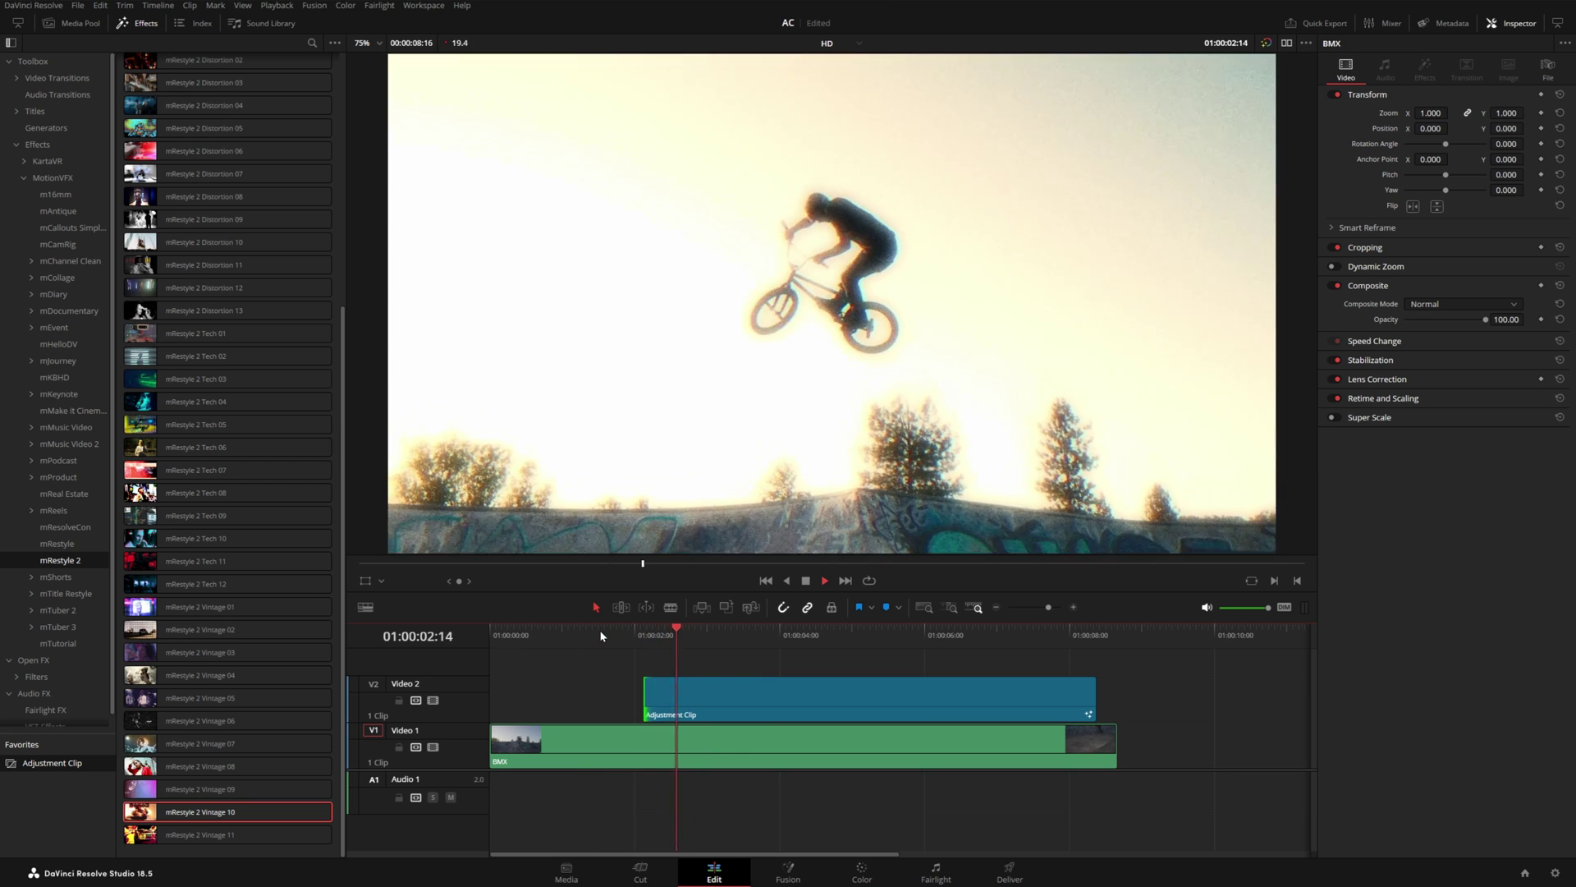
{"action": "left_click", "coordinate": [855, 682]}
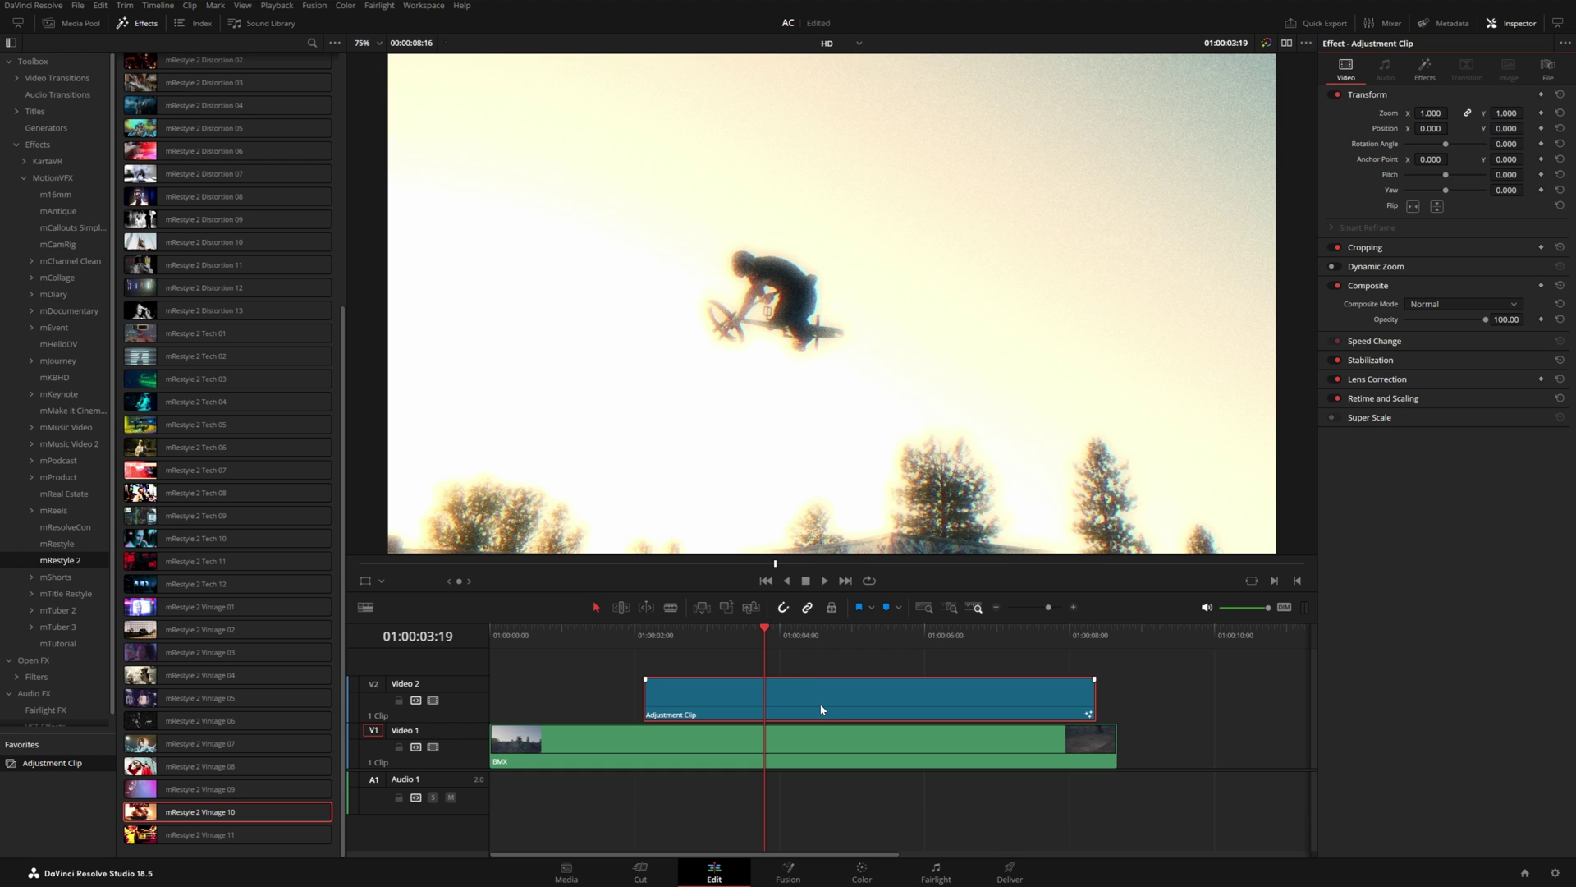
Trim the Adjustment Clip a few frames earlier and view its MediaIn1–MediaOut1 node graph in Fusion.
{"action": "left_click", "coordinate": [788, 874]}
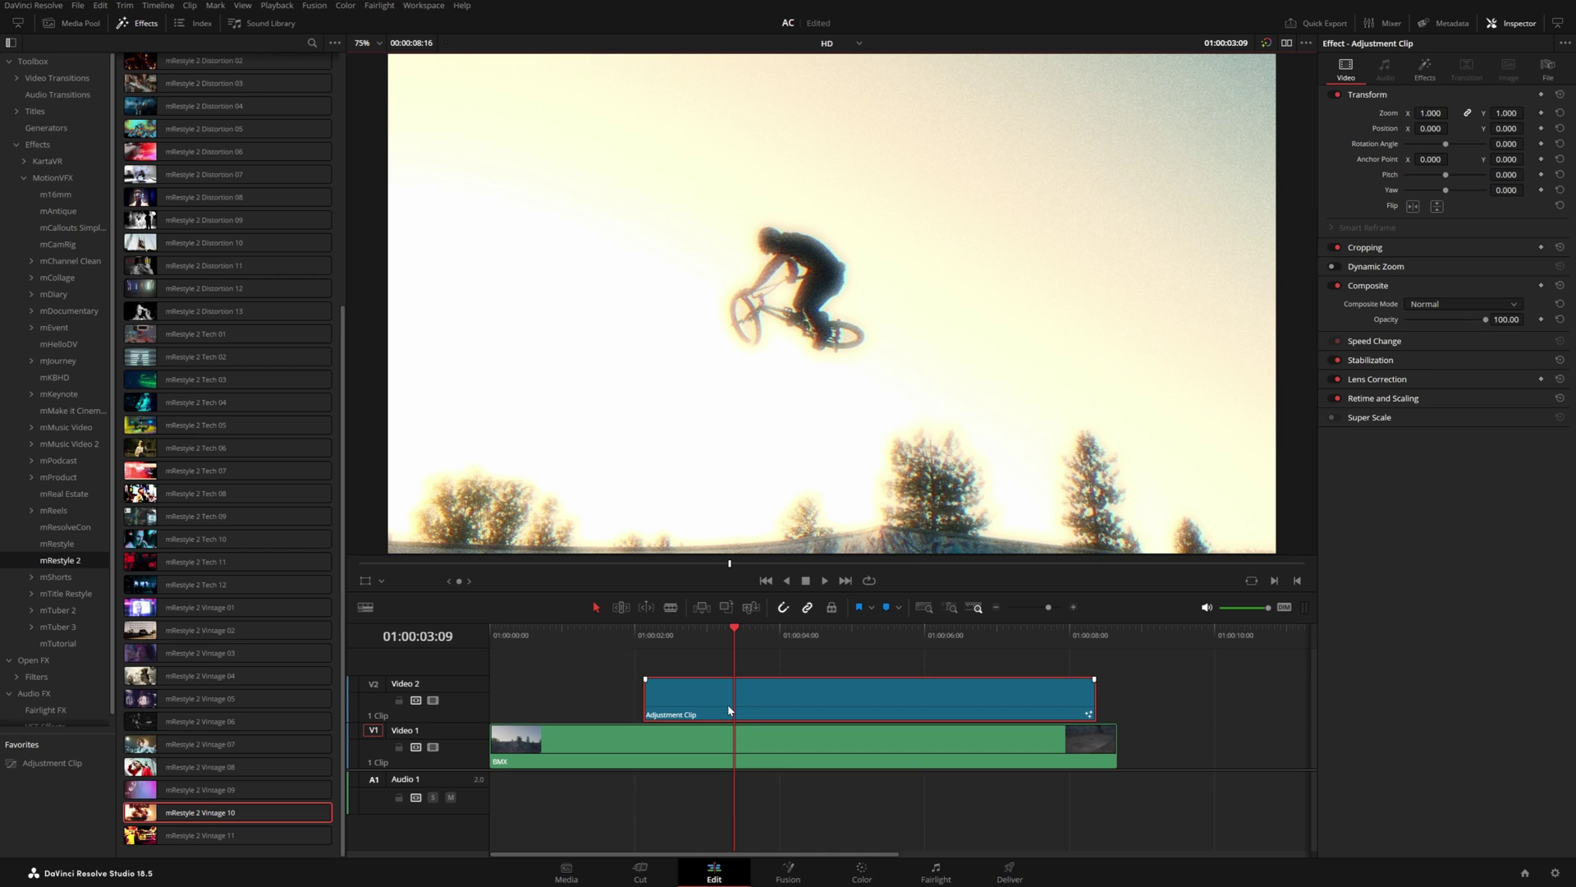
{"action": "left_click_drag", "start_coordinate": [651, 697], "coordinate": [637, 688]}
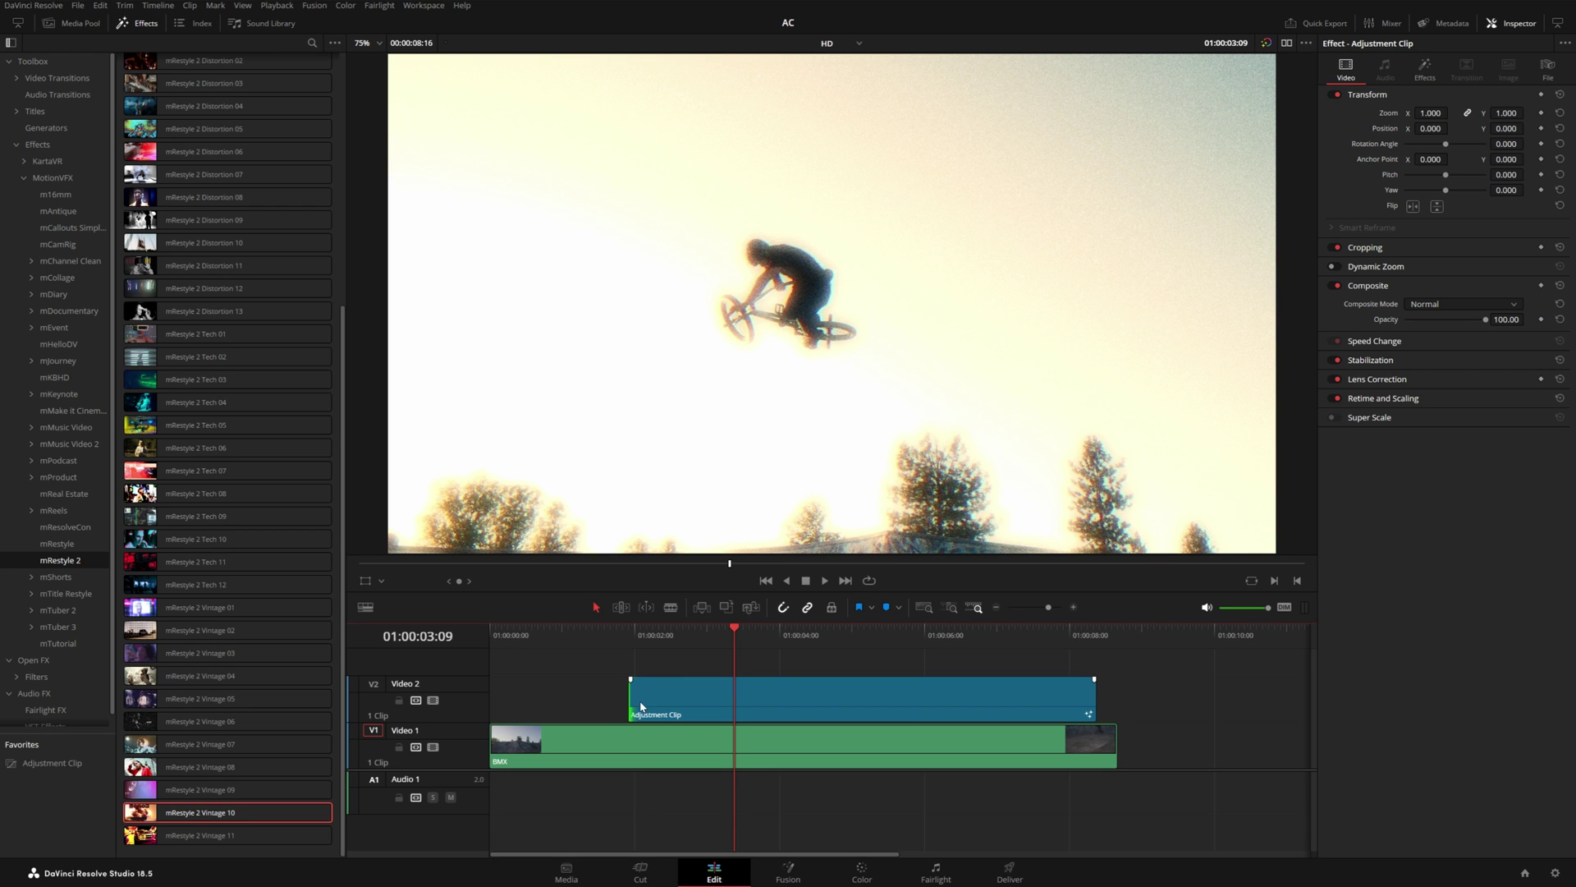
{"action": "left_click", "coordinate": [695, 707]}
{"action": "left_click", "coordinate": [800, 876]}
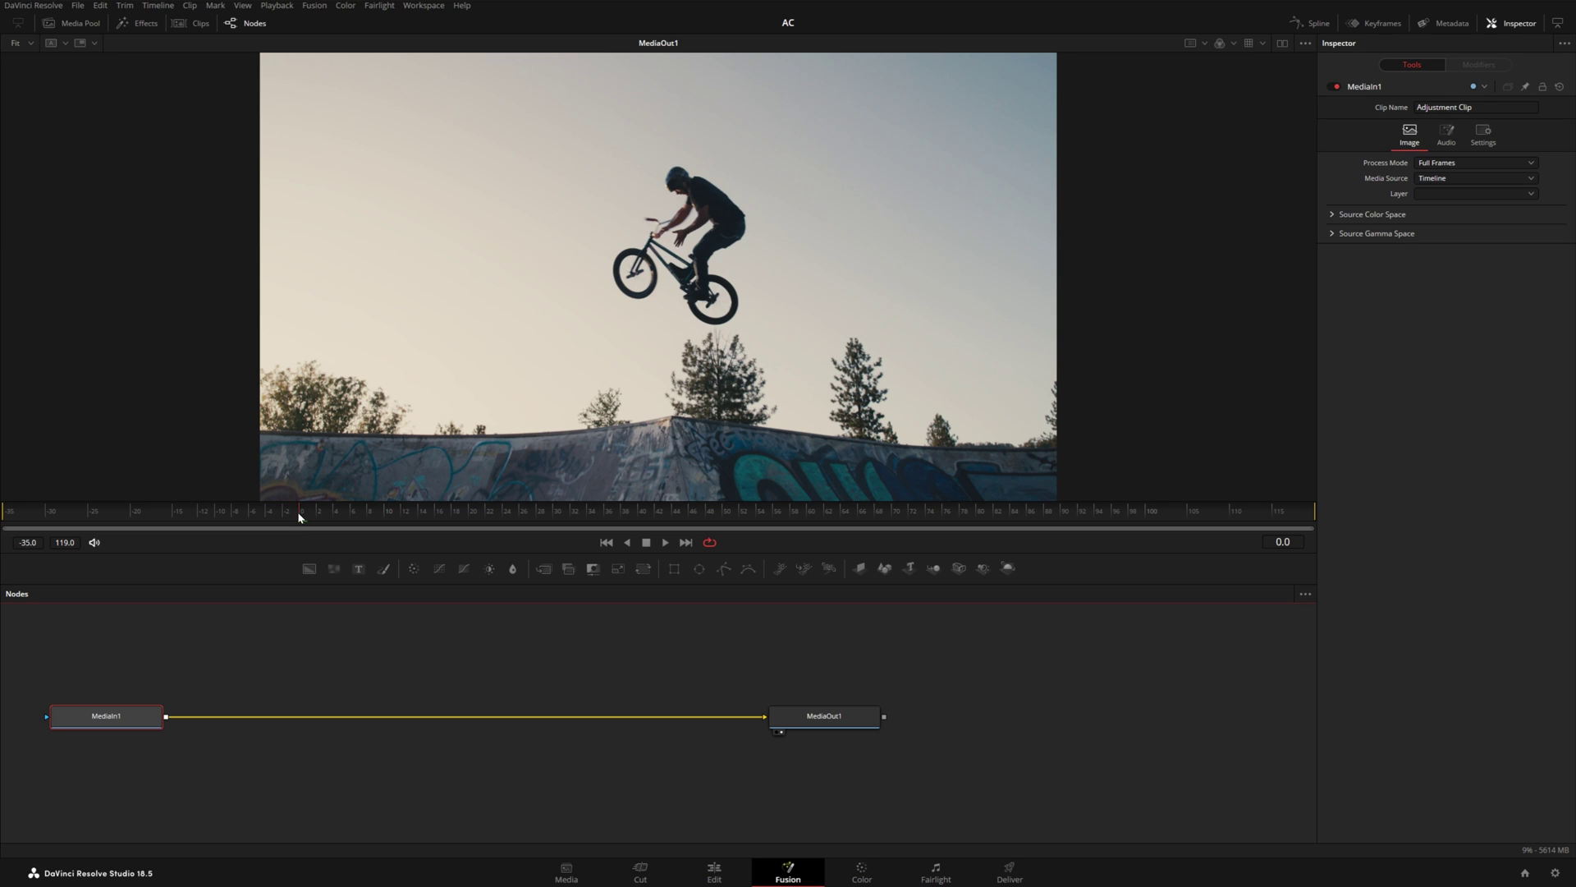
Leave the Fusion page and return to the Edit page timeline.
{"action": "left_click", "coordinate": [1285, 544]}
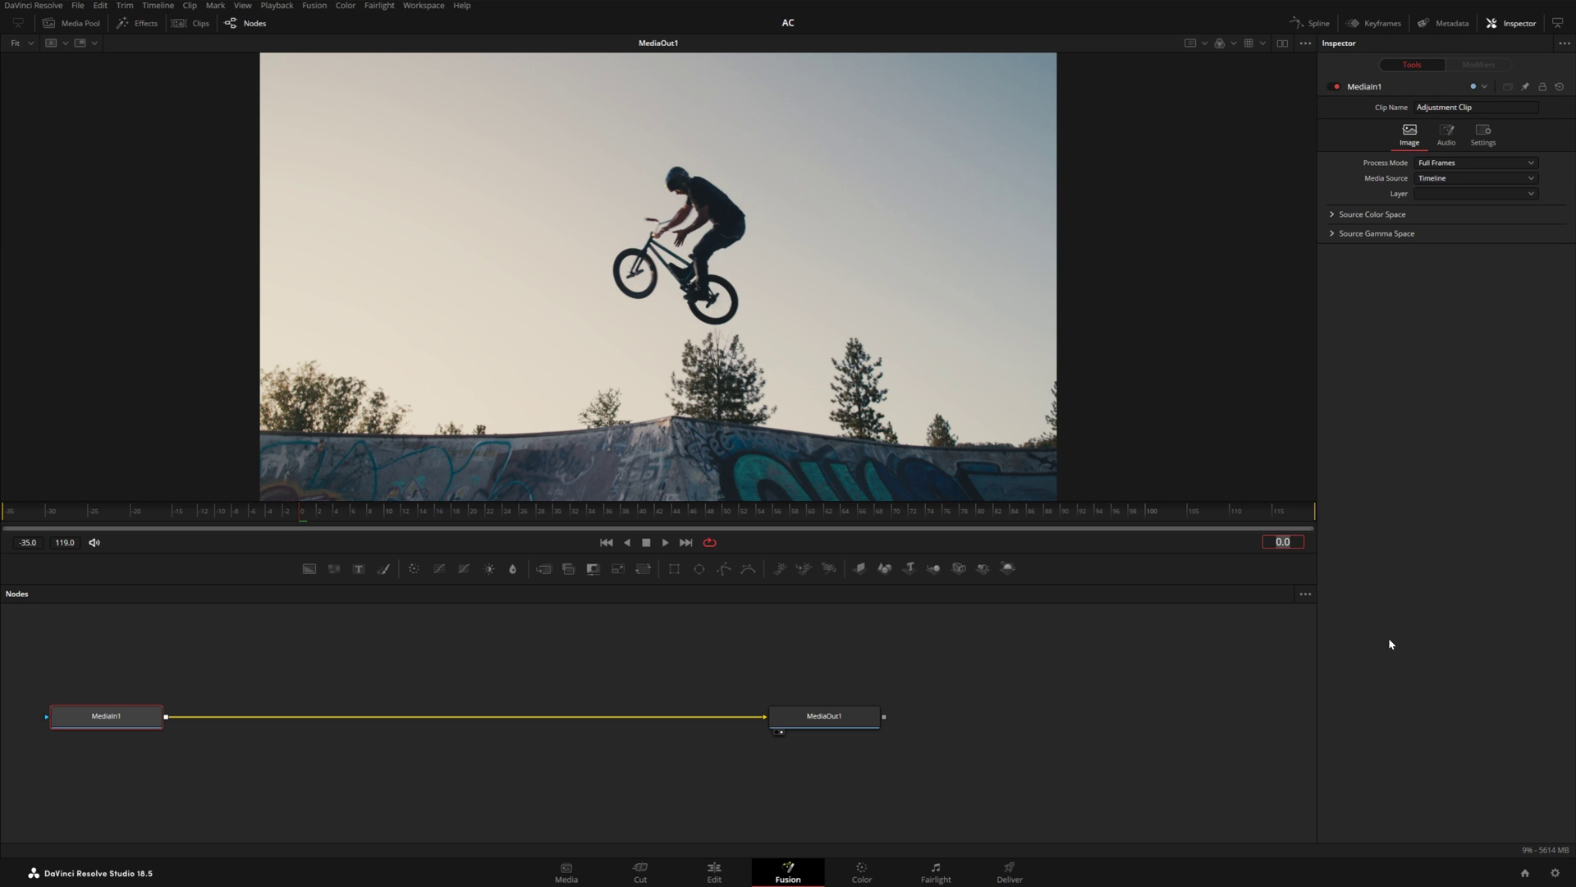
{"action": "left_click", "coordinate": [716, 870]}
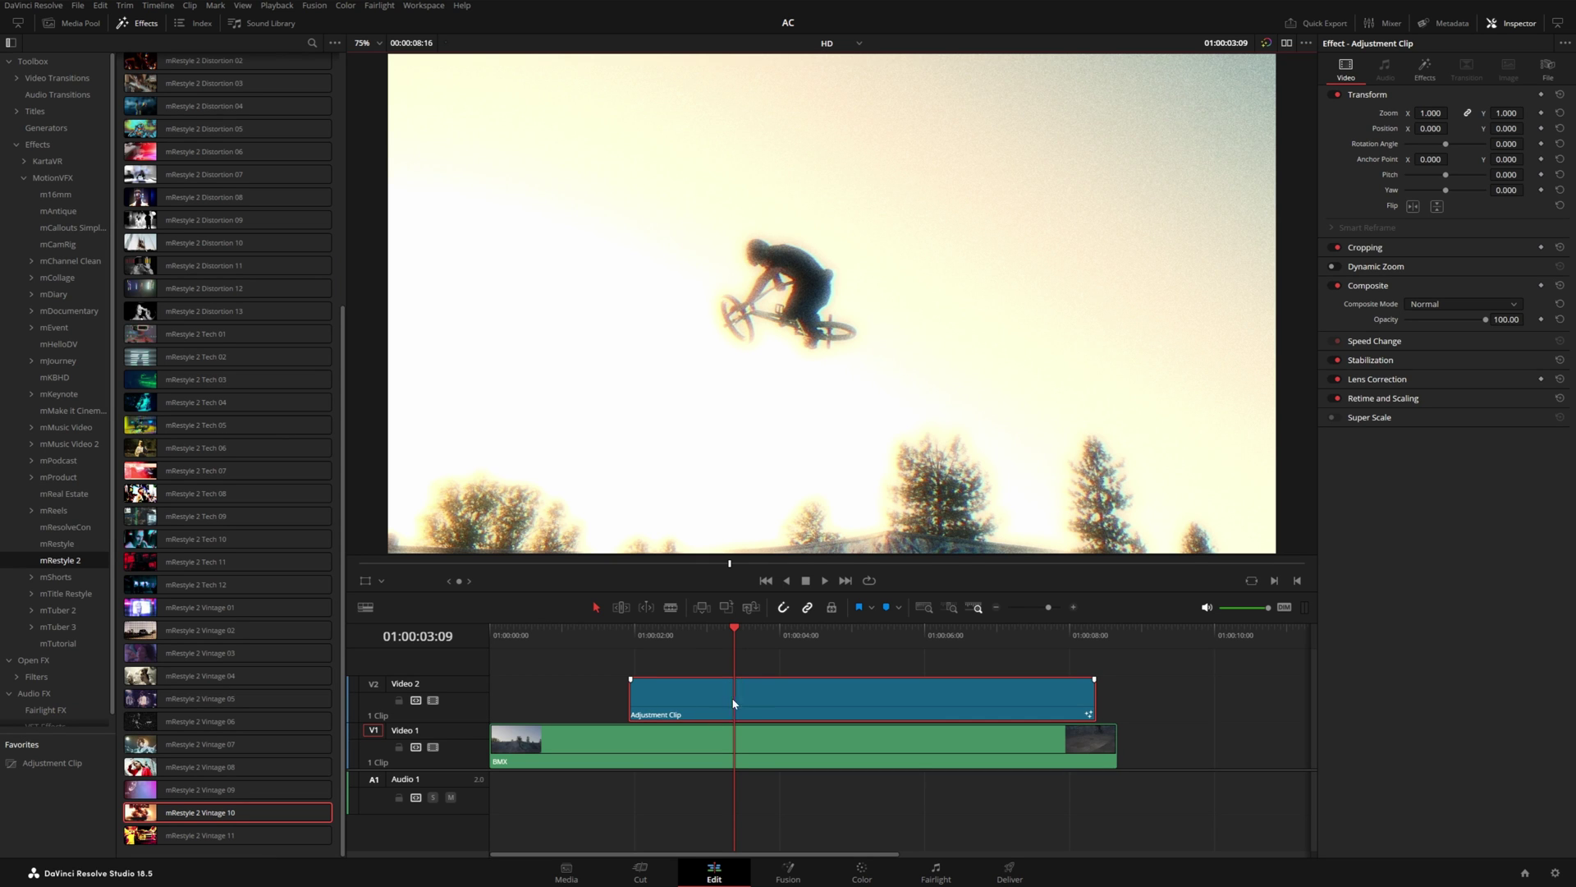
Trim the clip's start, shift it 1:19 earlier, lengthen its end 23 frames, and replay from the start.
{"action": "left_click", "coordinate": [637, 704]}
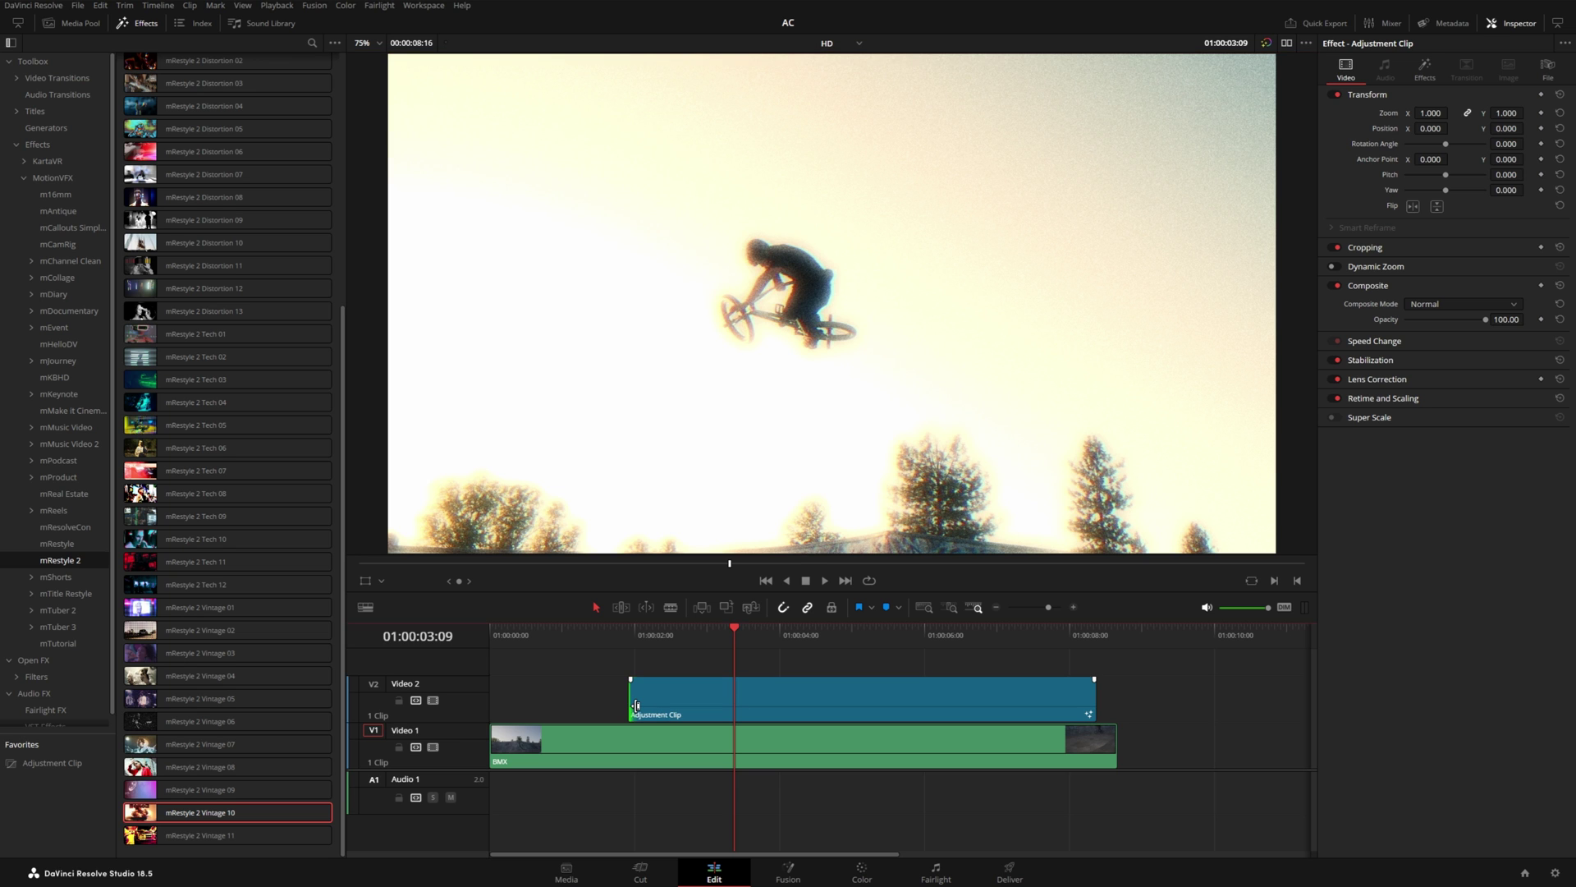
{"action": "left_click_drag", "start_coordinate": [637, 704], "coordinate": [741, 704]}
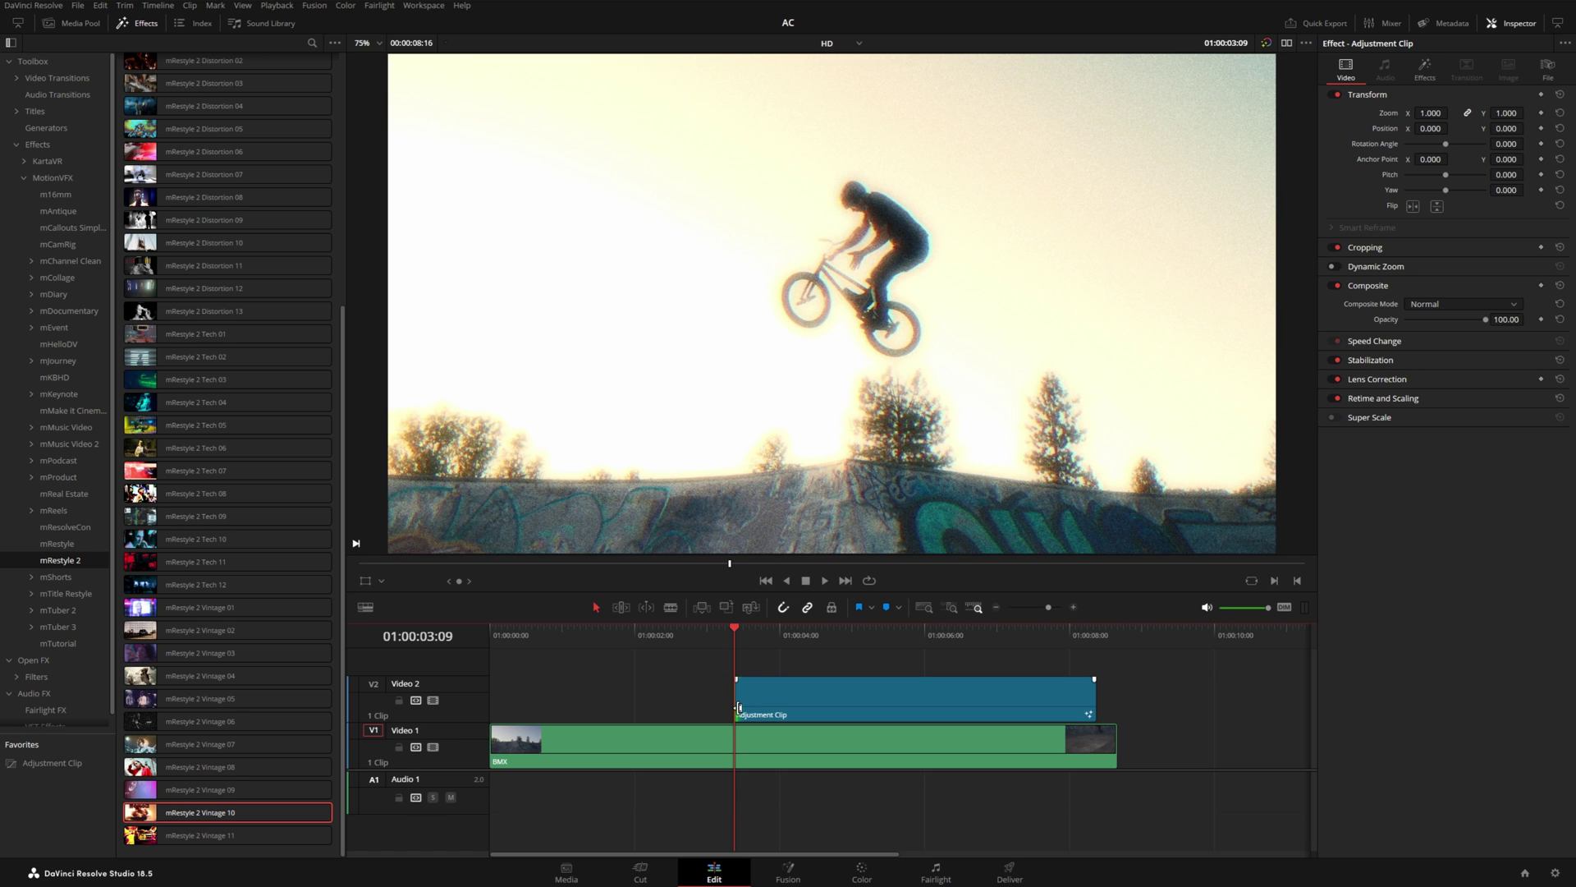
{"action": "left_click_drag", "start_coordinate": [898, 694], "coordinate": [722, 696]}
{"action": "left_click_drag", "start_coordinate": [920, 698], "coordinate": [989, 702]}
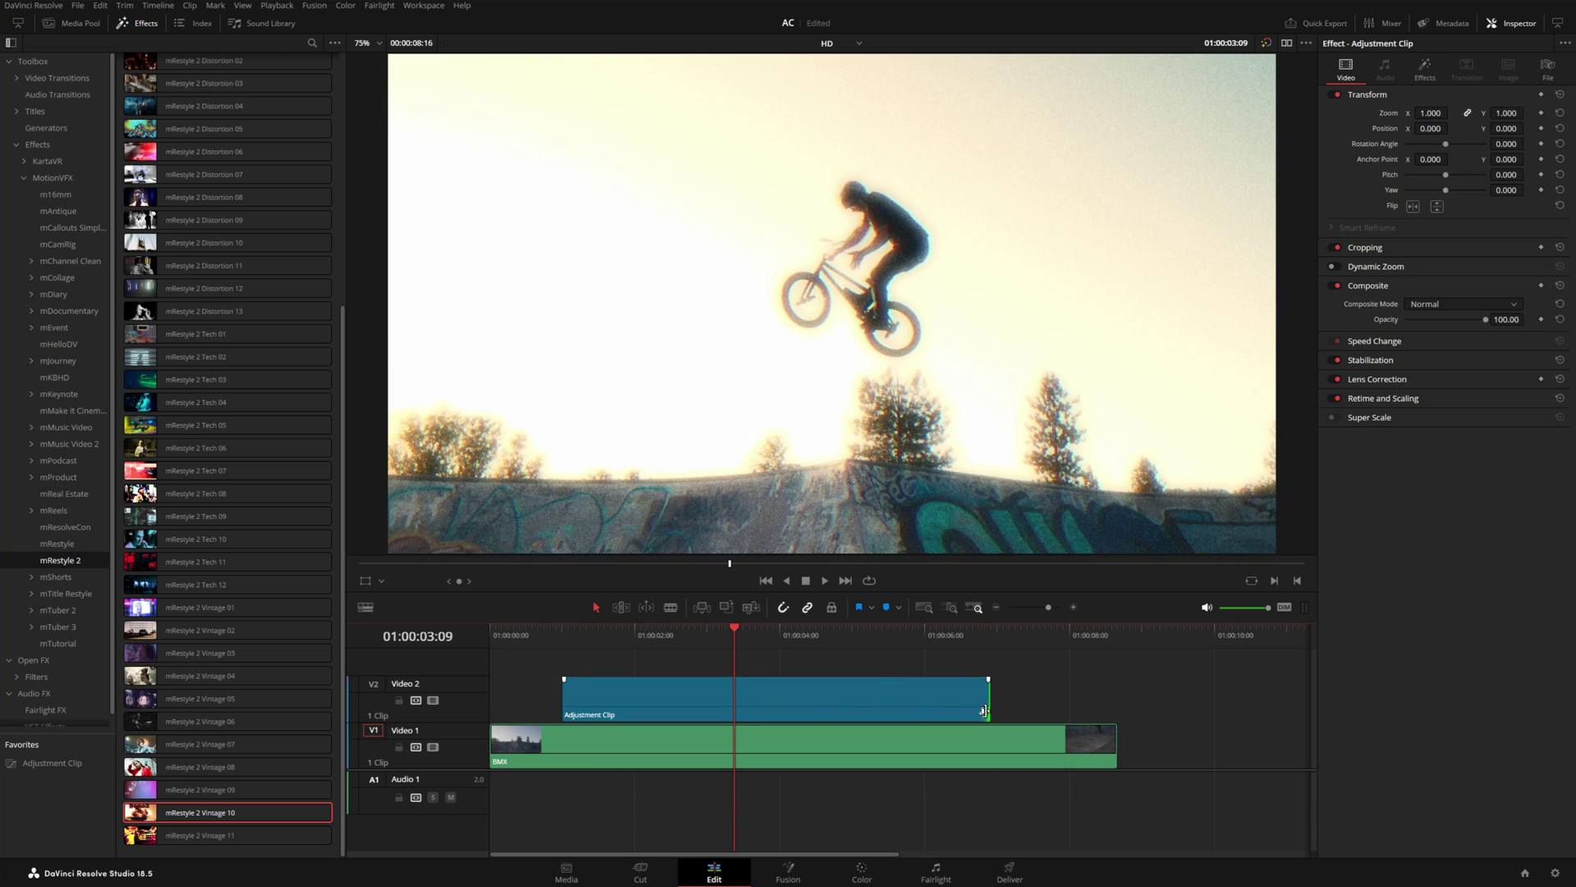
{"action": "left_click", "coordinate": [497, 638]}
{"action": "key", "text": "space"}
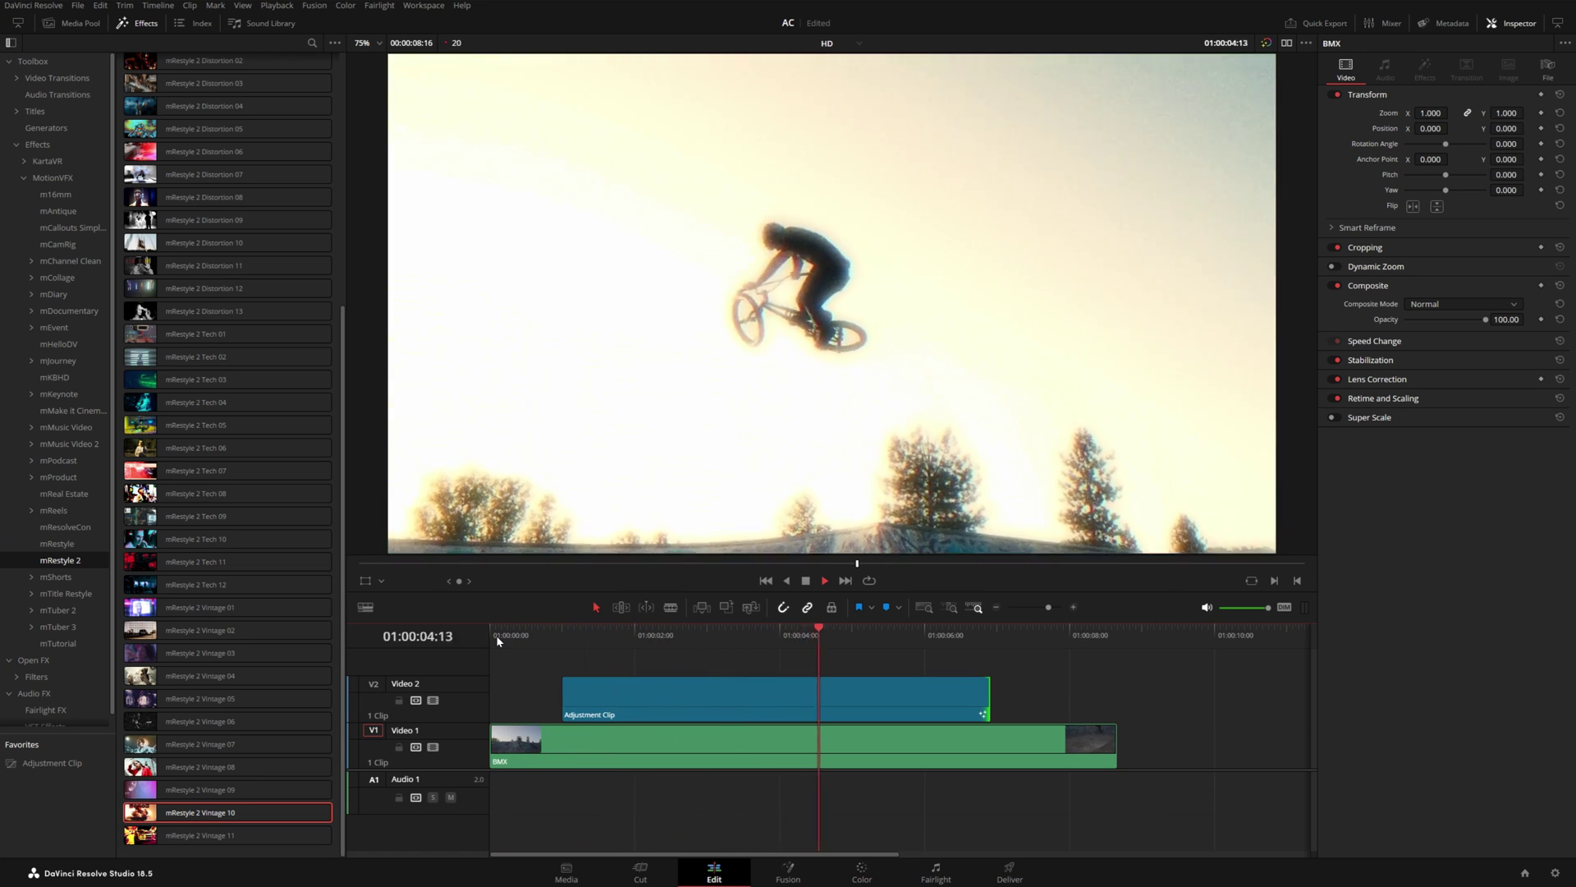
Remove the mRestyle 2 Vintage 10 effect from the Adjustment Clip in the Inspector.
{"action": "key", "text": "space"}
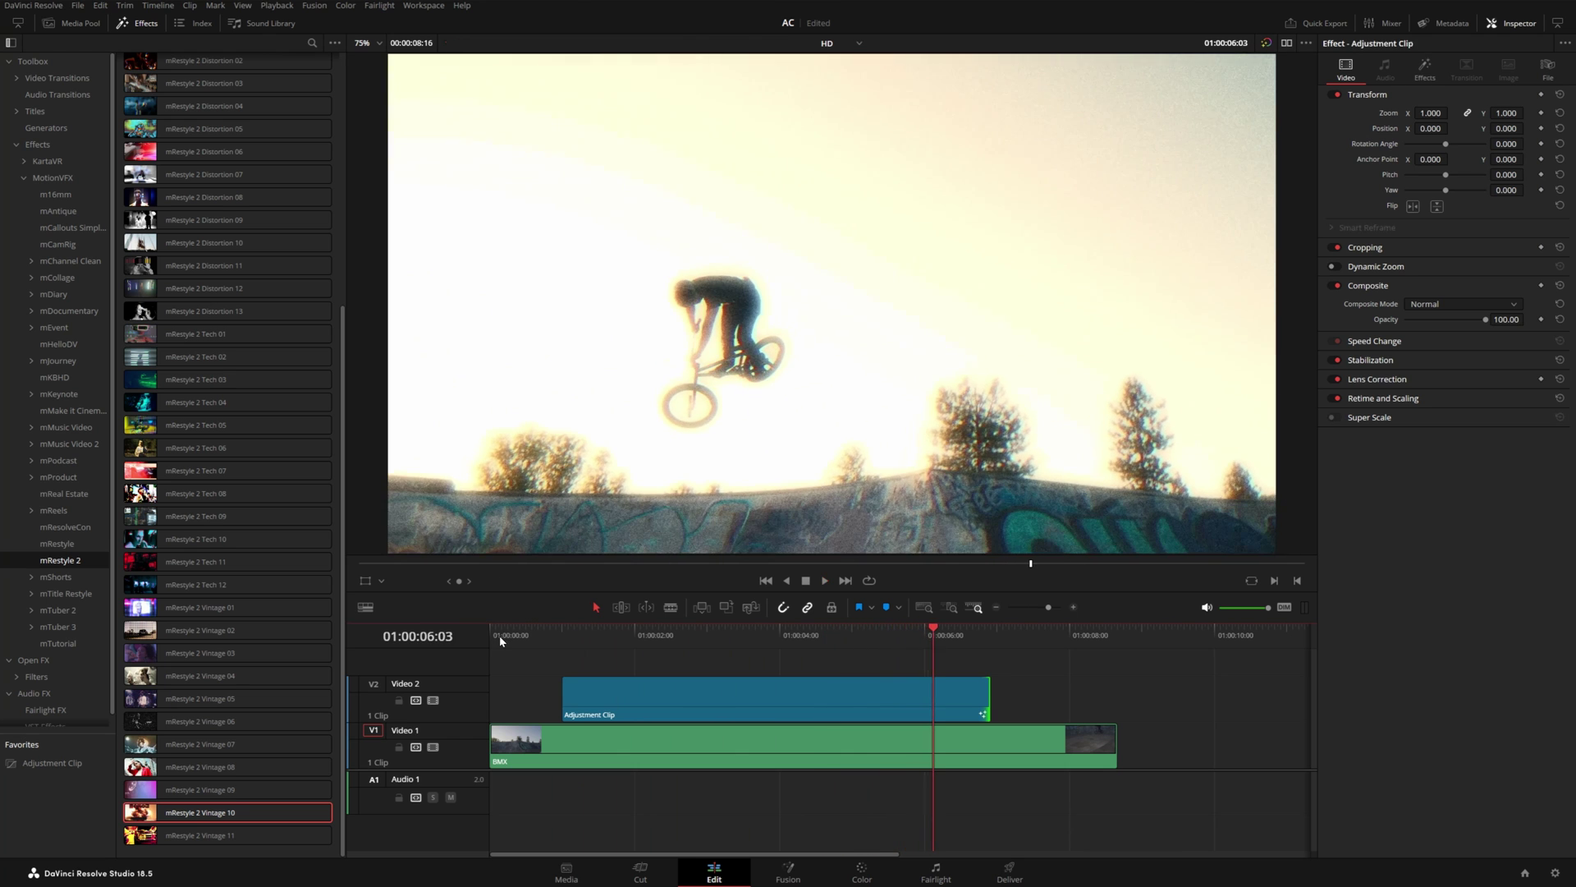
{"action": "left_click", "coordinate": [945, 696]}
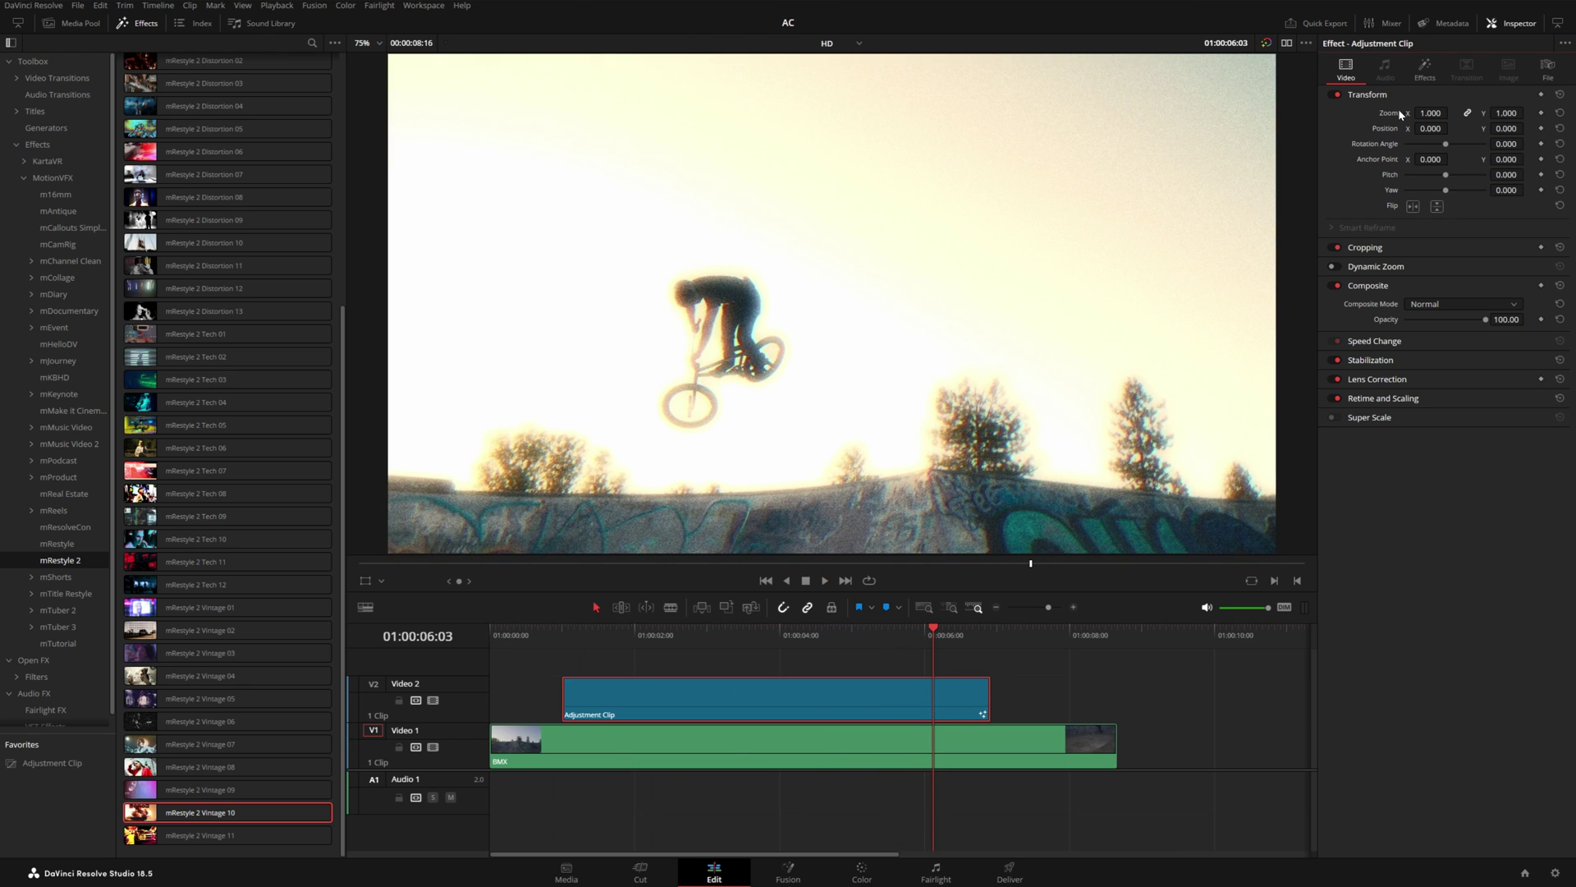
{"action": "left_click", "coordinate": [1413, 74]}
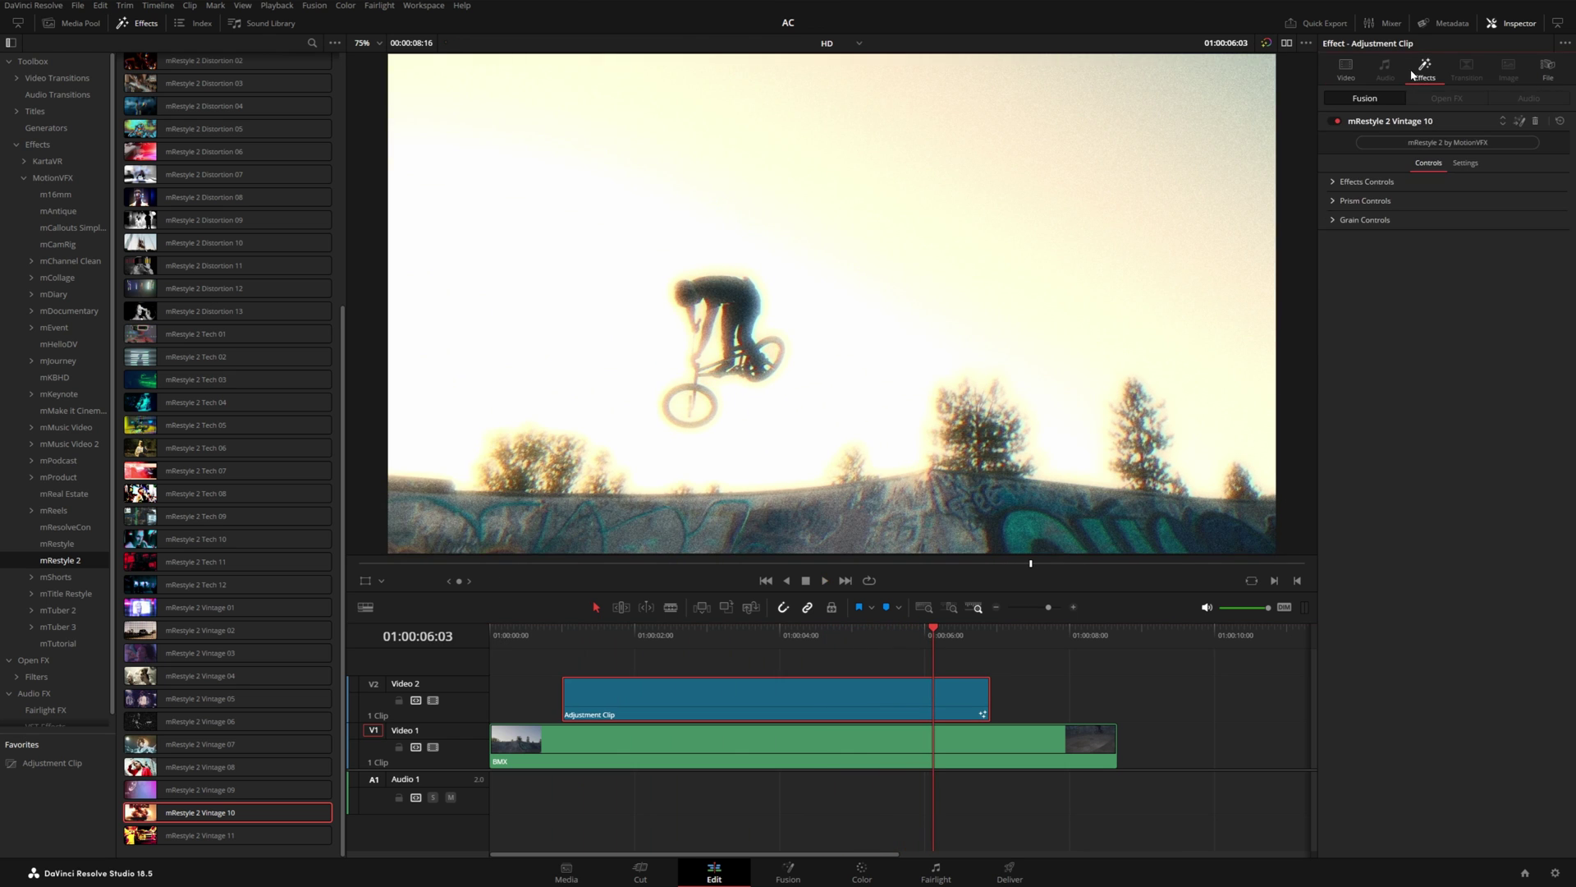
{"action": "left_click", "coordinate": [1536, 122]}
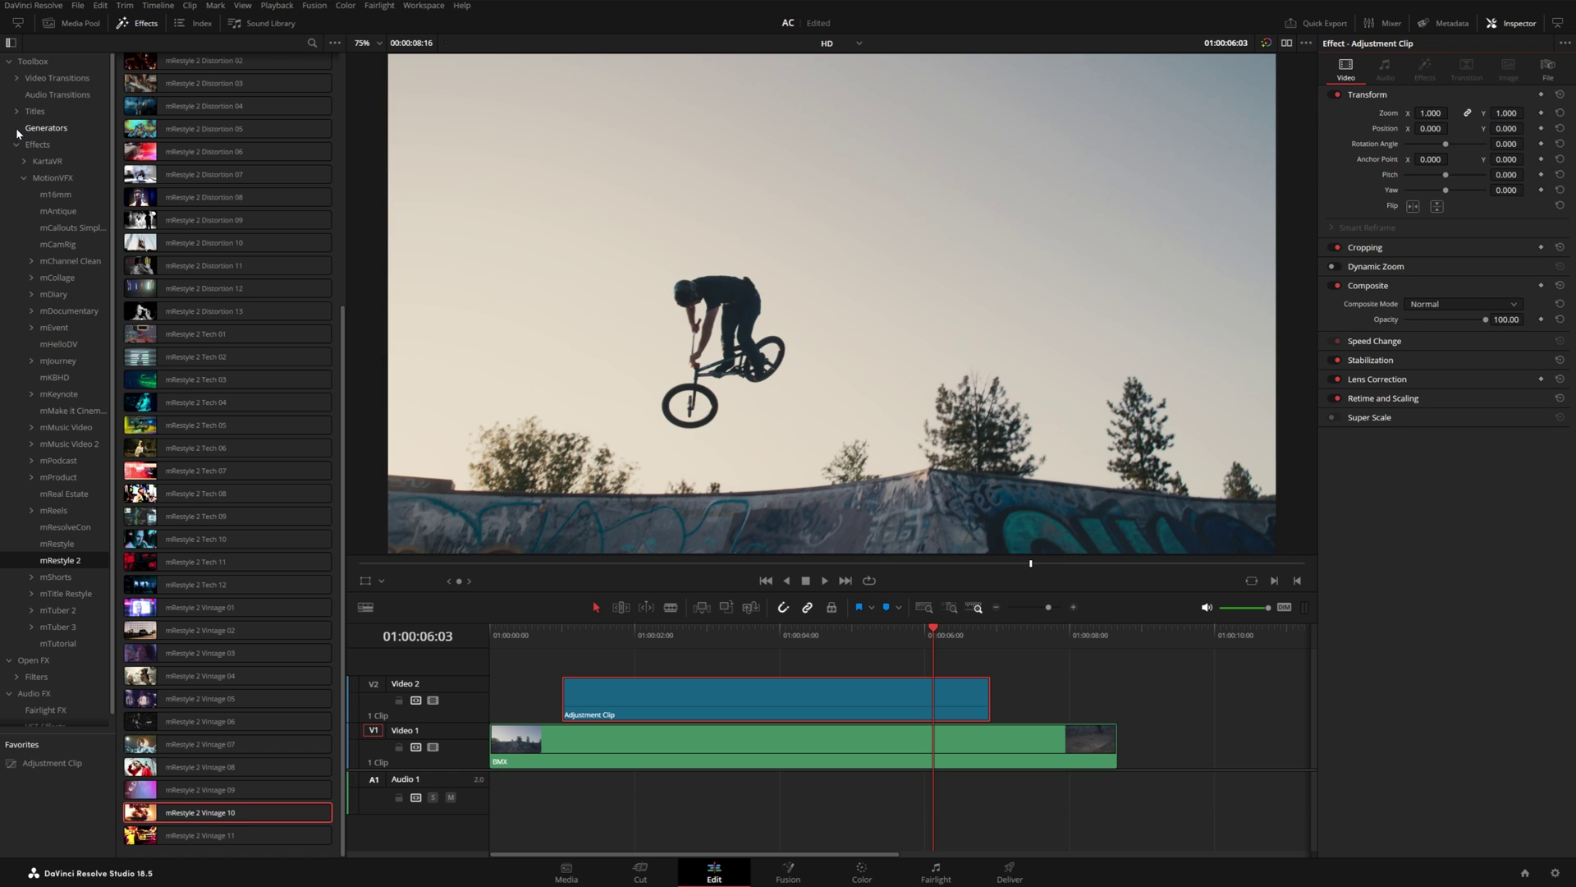
Apply the Drone Overlay effect to the Adjustment Clip.
{"action": "left_click", "coordinate": [37, 145]}
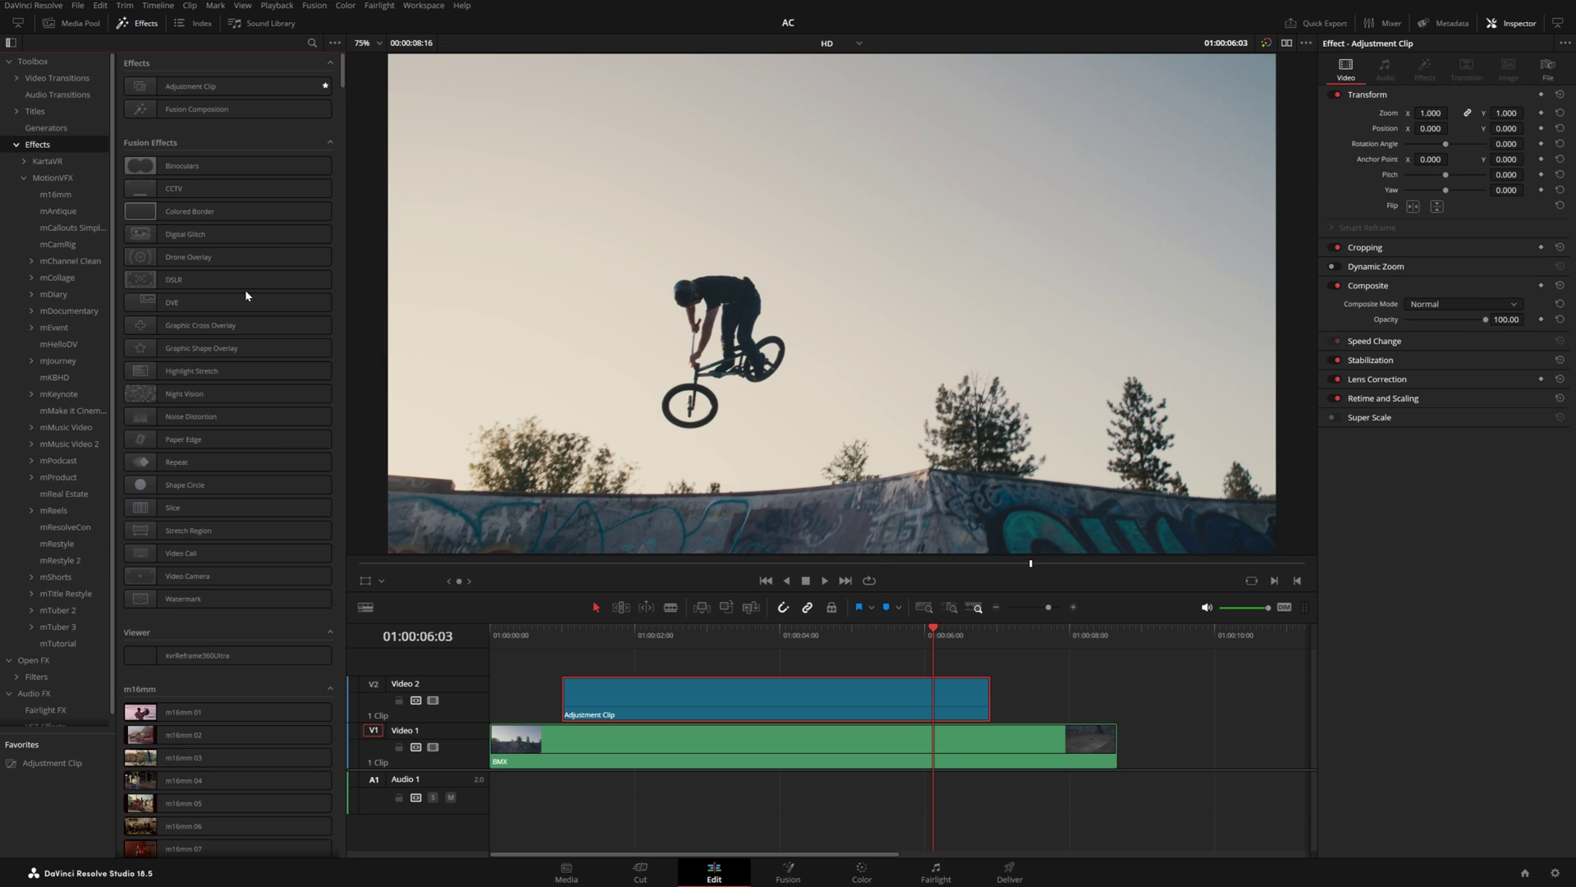
{"action": "left_click_drag", "start_coordinate": [182, 260], "coordinate": [764, 694]}
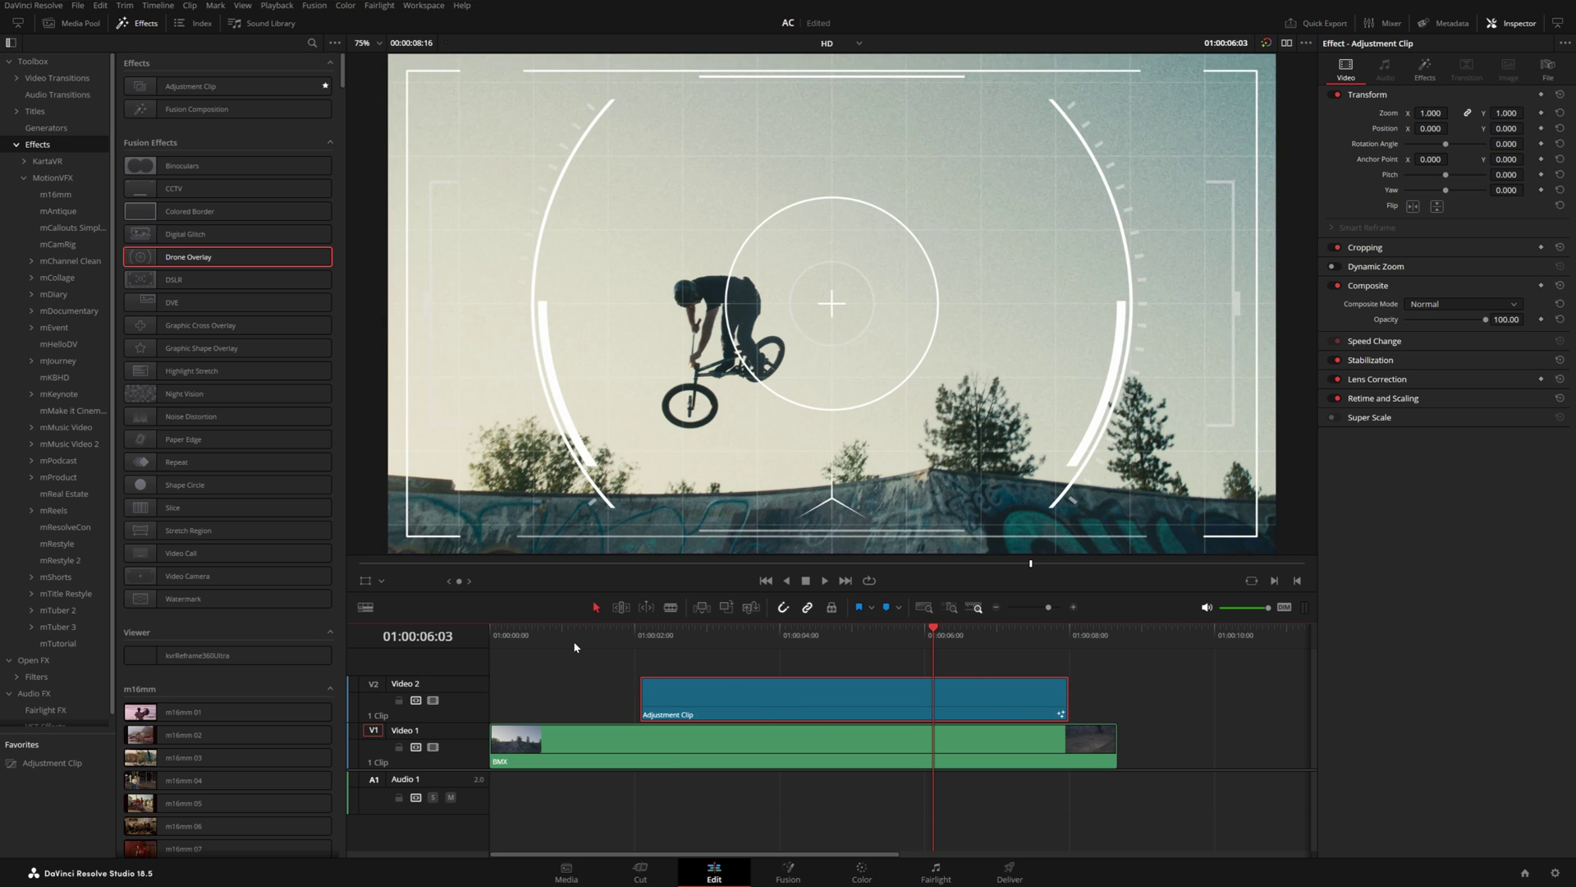
{"action": "left_click", "coordinate": [573, 640]}
{"action": "key", "text": "space"}
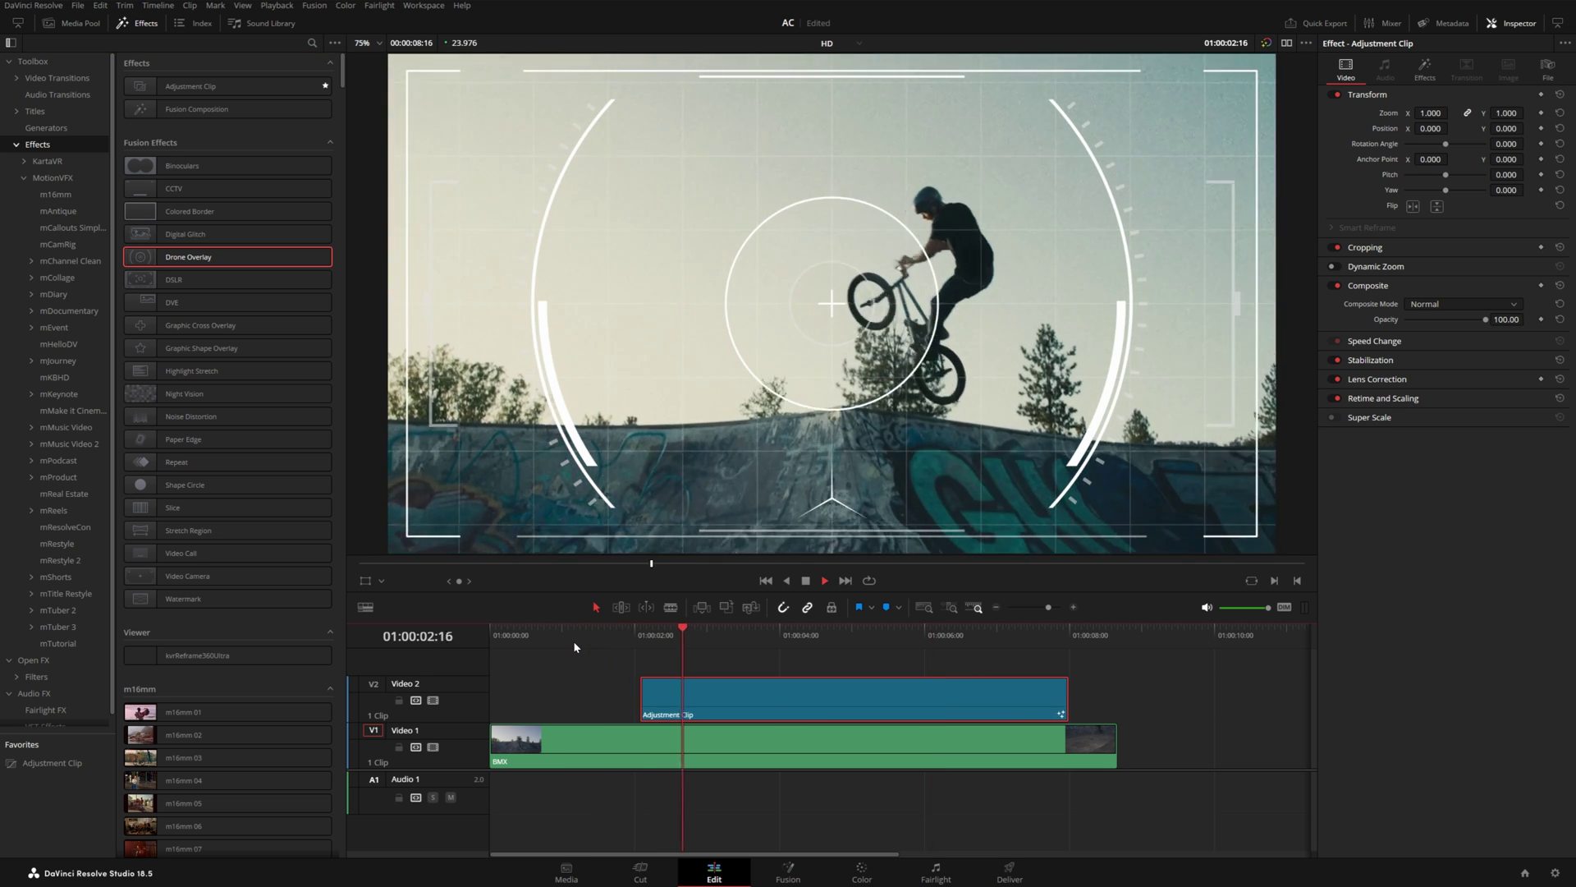
{"action": "key", "text": "space"}
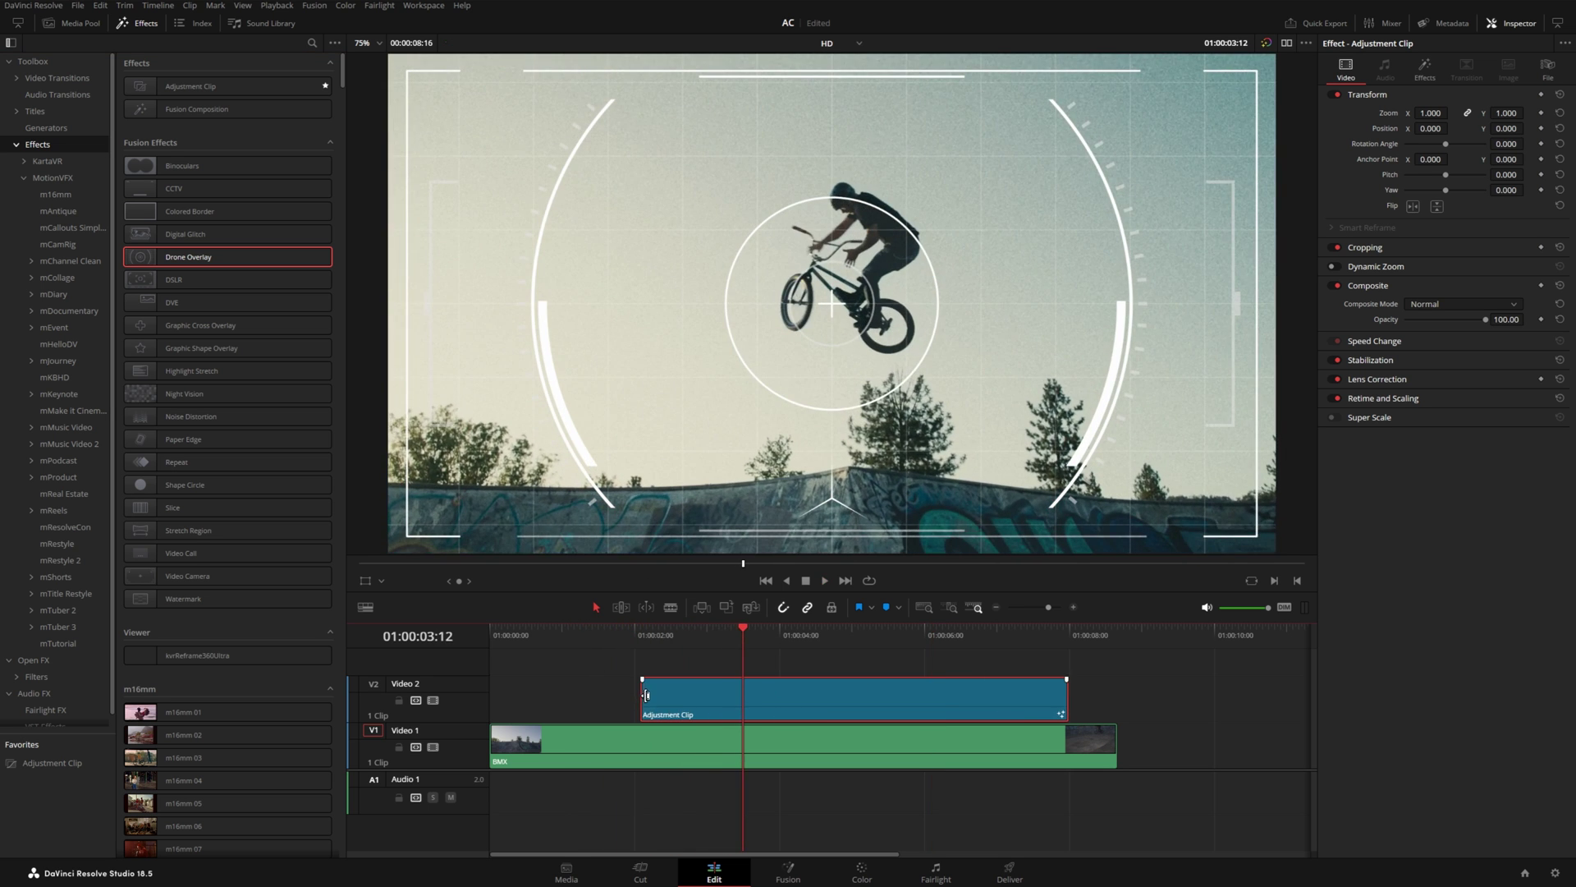
{"action": "left_click_drag", "start_coordinate": [646, 696], "coordinate": [560, 695]}
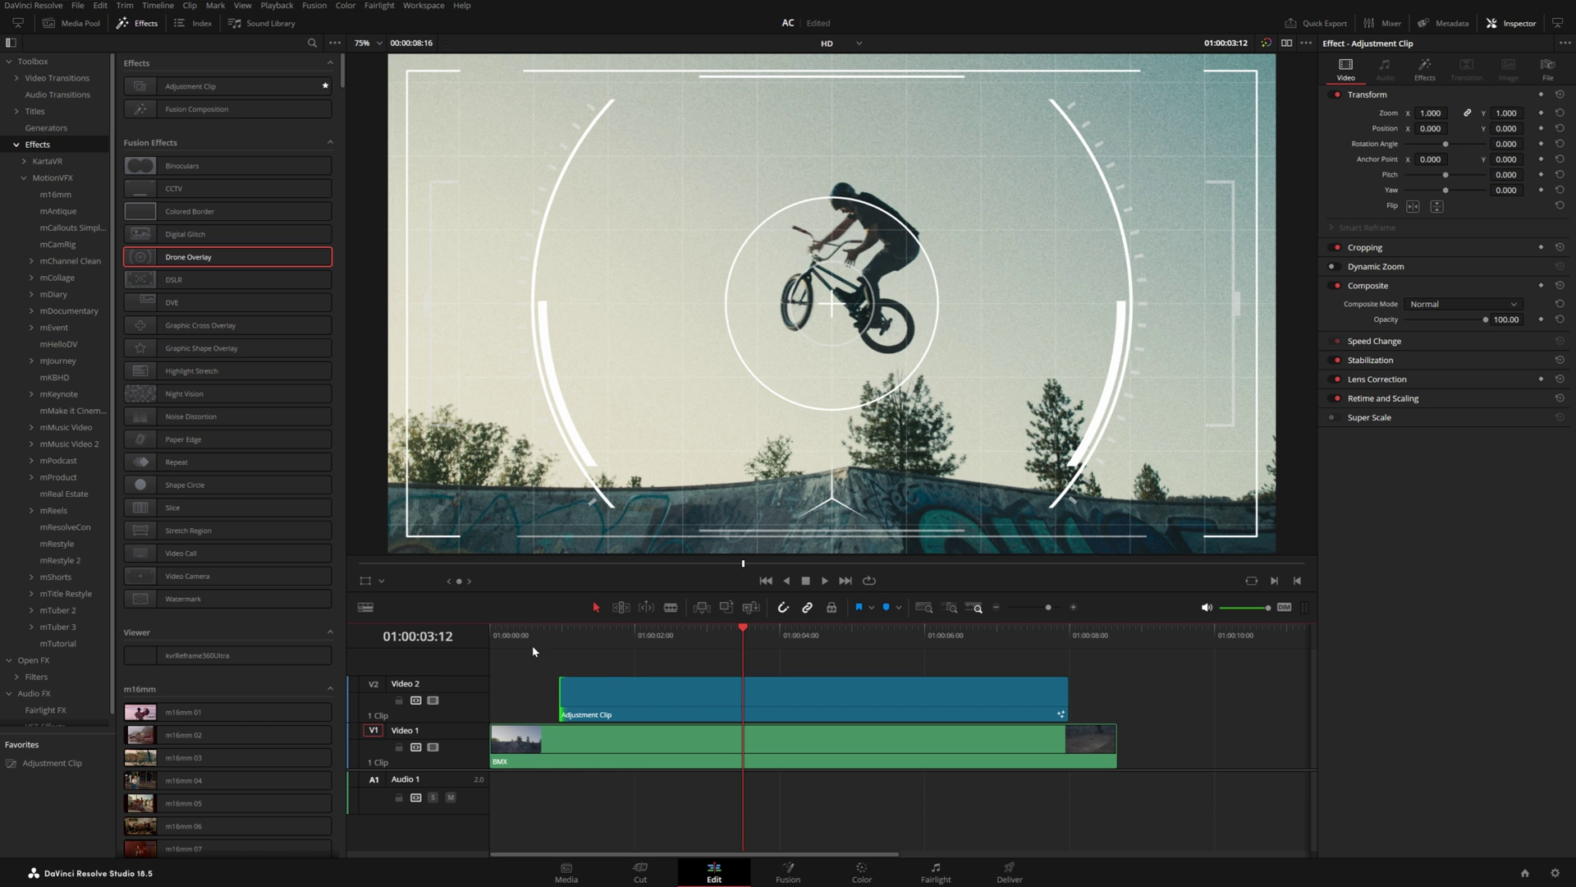
{"action": "left_click", "coordinate": [527, 640]}
{"action": "key", "text": "space"}
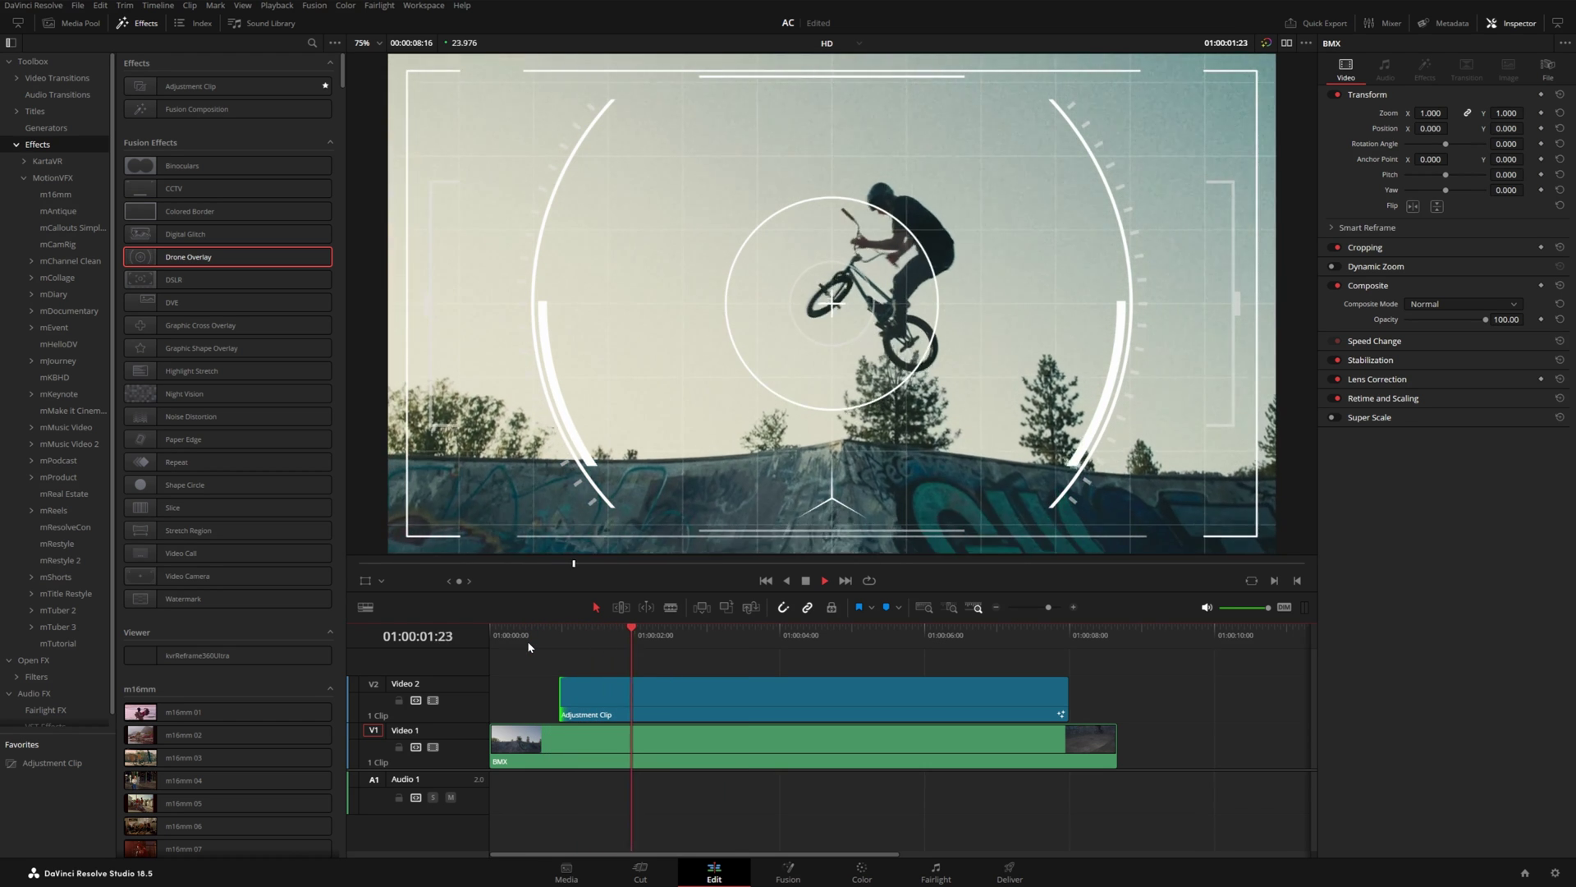
{"action": "left_click", "coordinate": [527, 640]}
{"action": "key", "text": "space"}
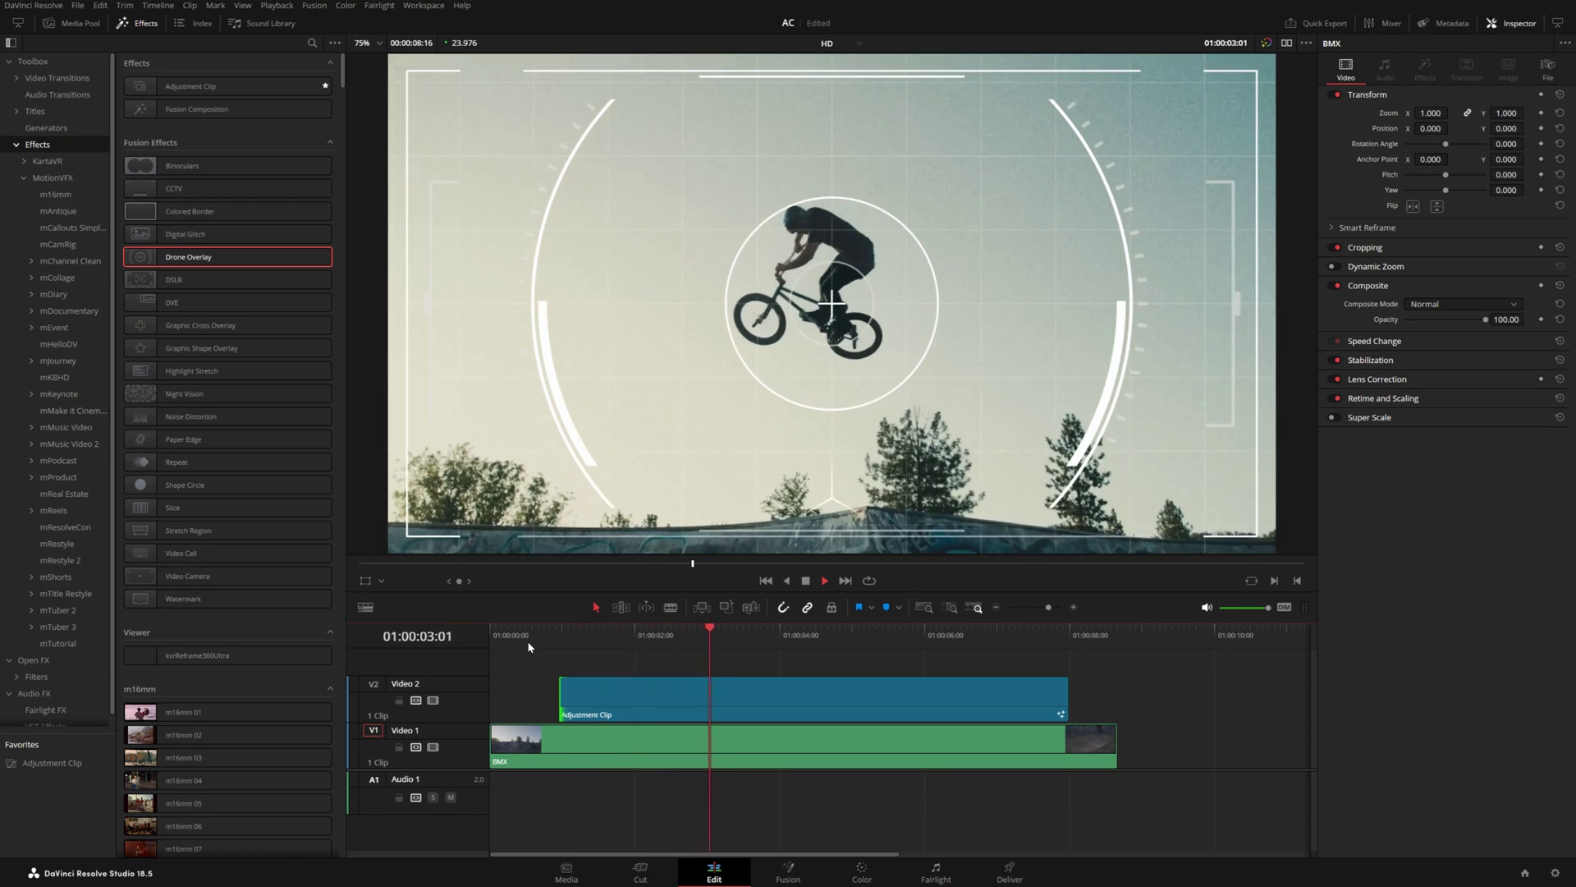
{"action": "left_click", "coordinate": [559, 640]}
{"action": "left_click_drag", "start_coordinate": [560, 690], "coordinate": [641, 686]}
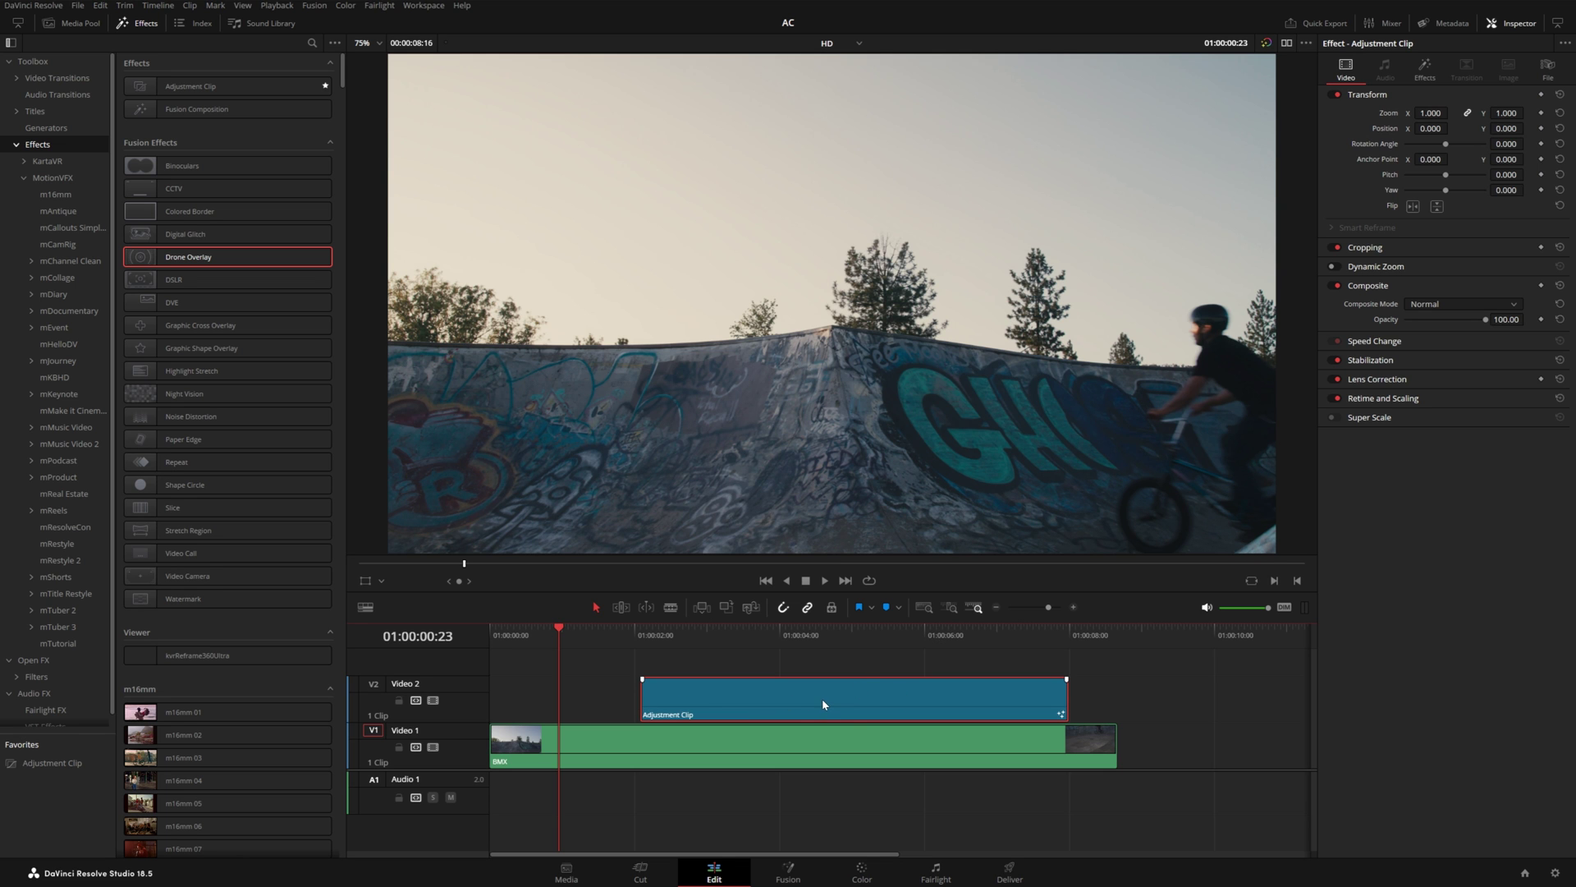
Slide the Adjustment Clip earlier on Video 2 and extend its end to 01:00:08:00.
{"action": "left_click_drag", "start_coordinate": [821, 698], "coordinate": [725, 694]}
{"action": "left_click_drag", "start_coordinate": [964, 694], "coordinate": [1066, 681]}
{"action": "left_click", "coordinate": [1069, 637]}
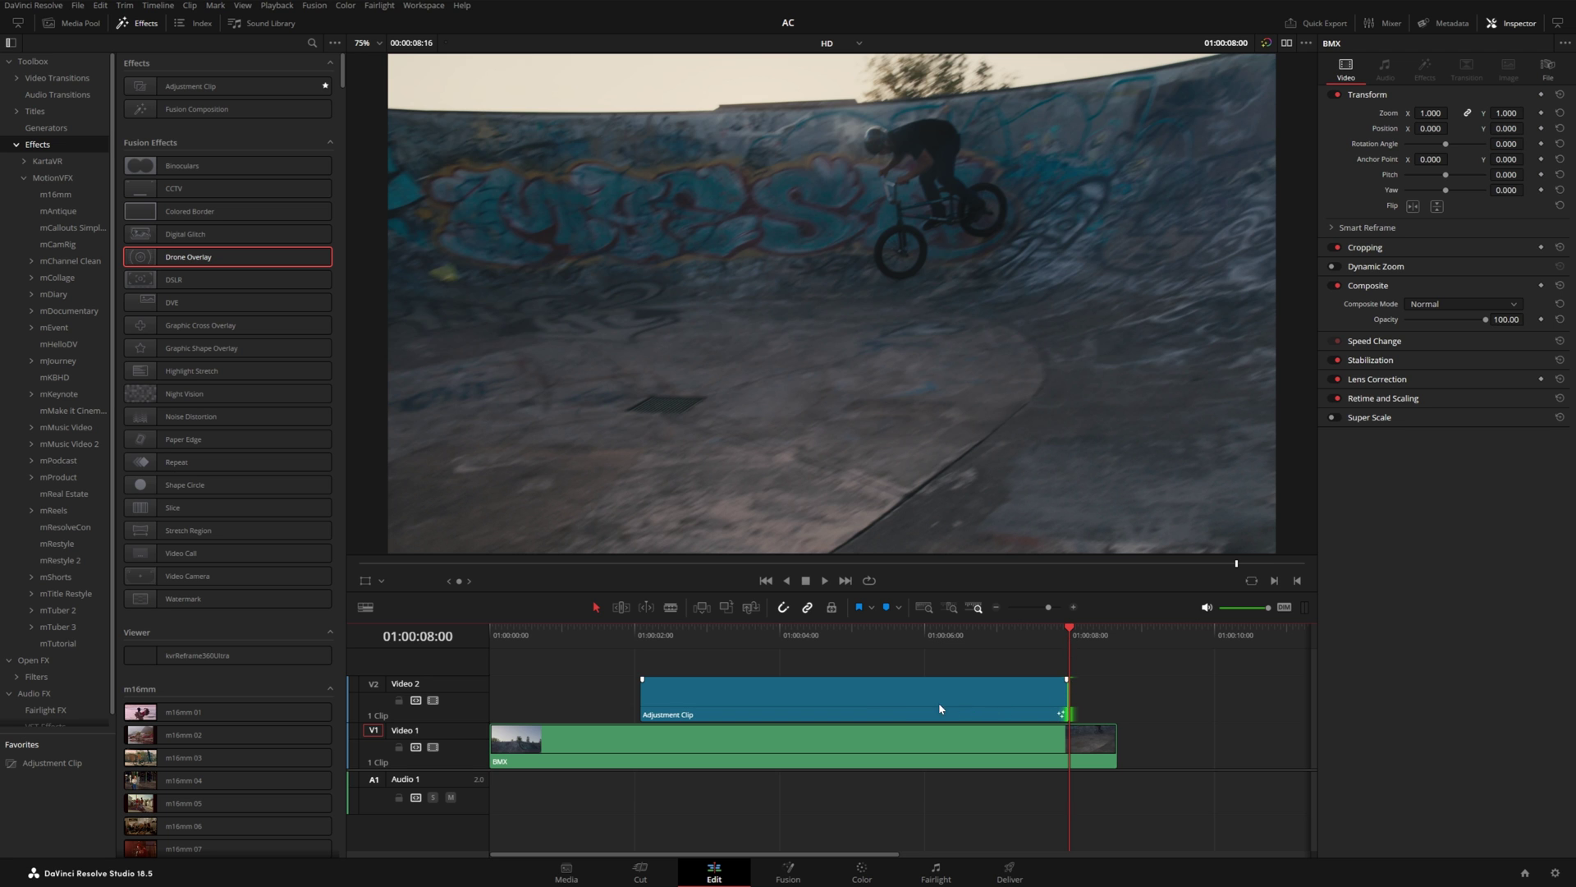
{"action": "left_click_drag", "start_coordinate": [940, 708], "coordinate": [803, 703]}
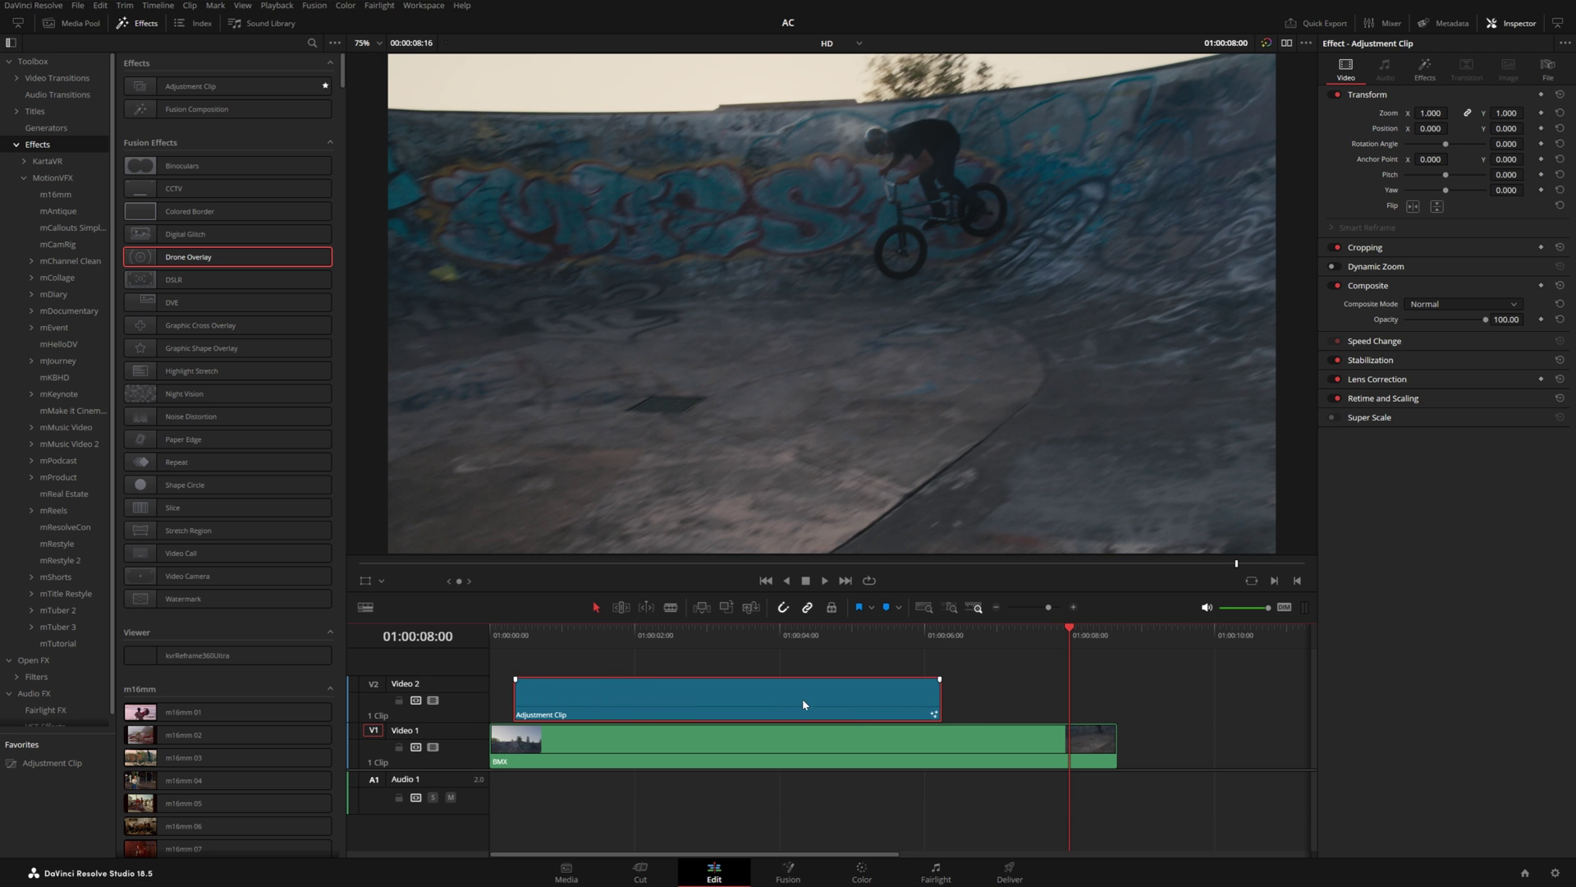
{"action": "left_click_drag", "start_coordinate": [942, 699], "coordinate": [1069, 681]}
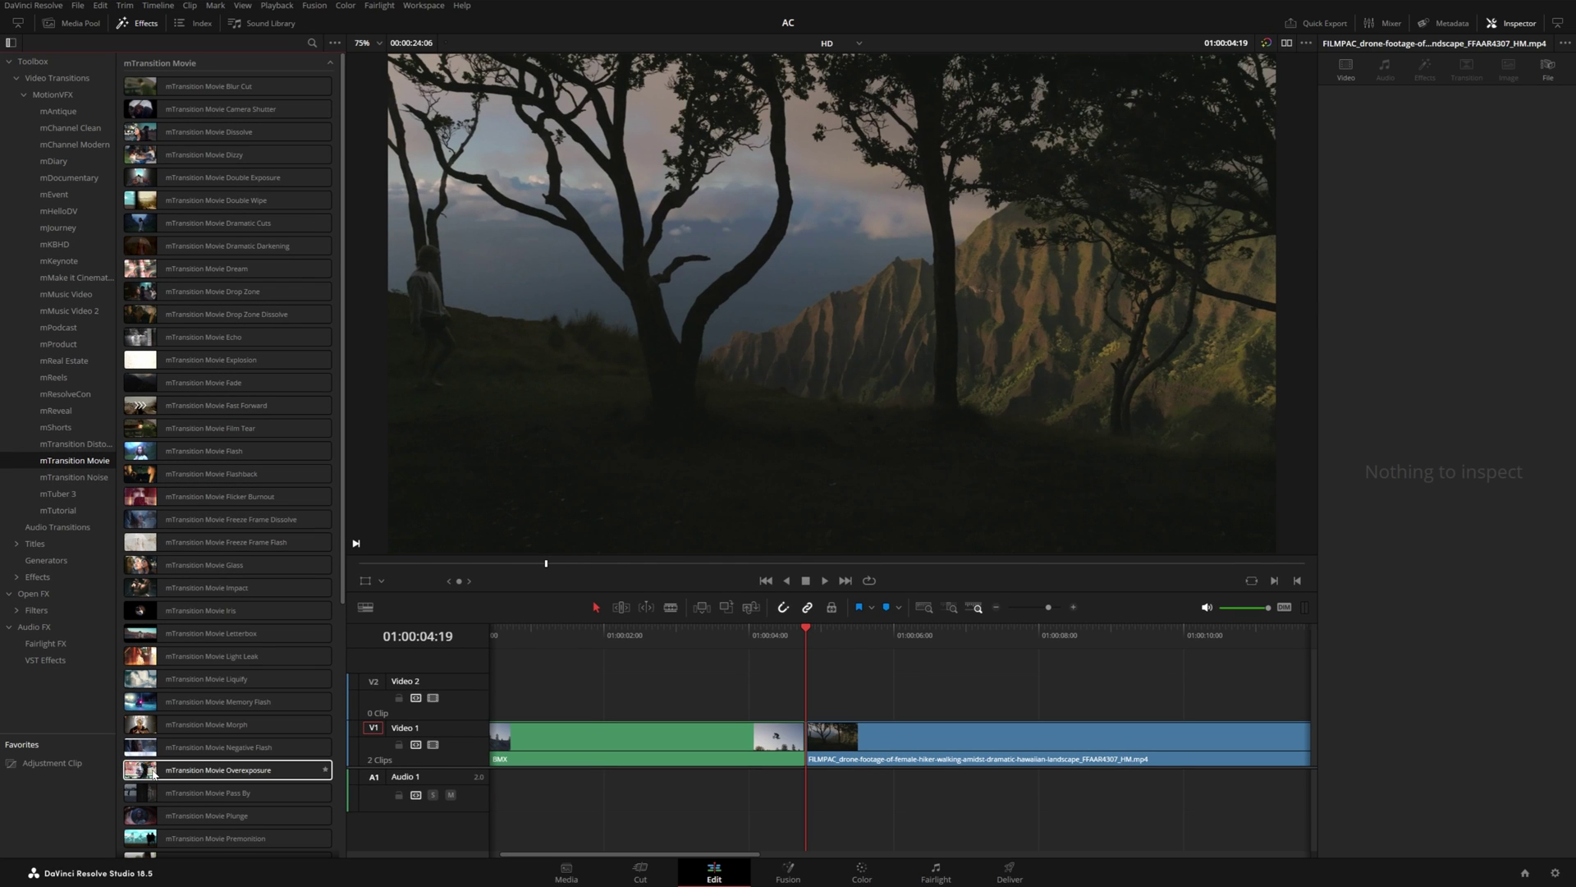
Add mTransition Movie Overexposure on the BMX-to-drone cut and play it through.
{"action": "left_click_drag", "start_coordinate": [152, 772], "coordinate": [810, 739]}
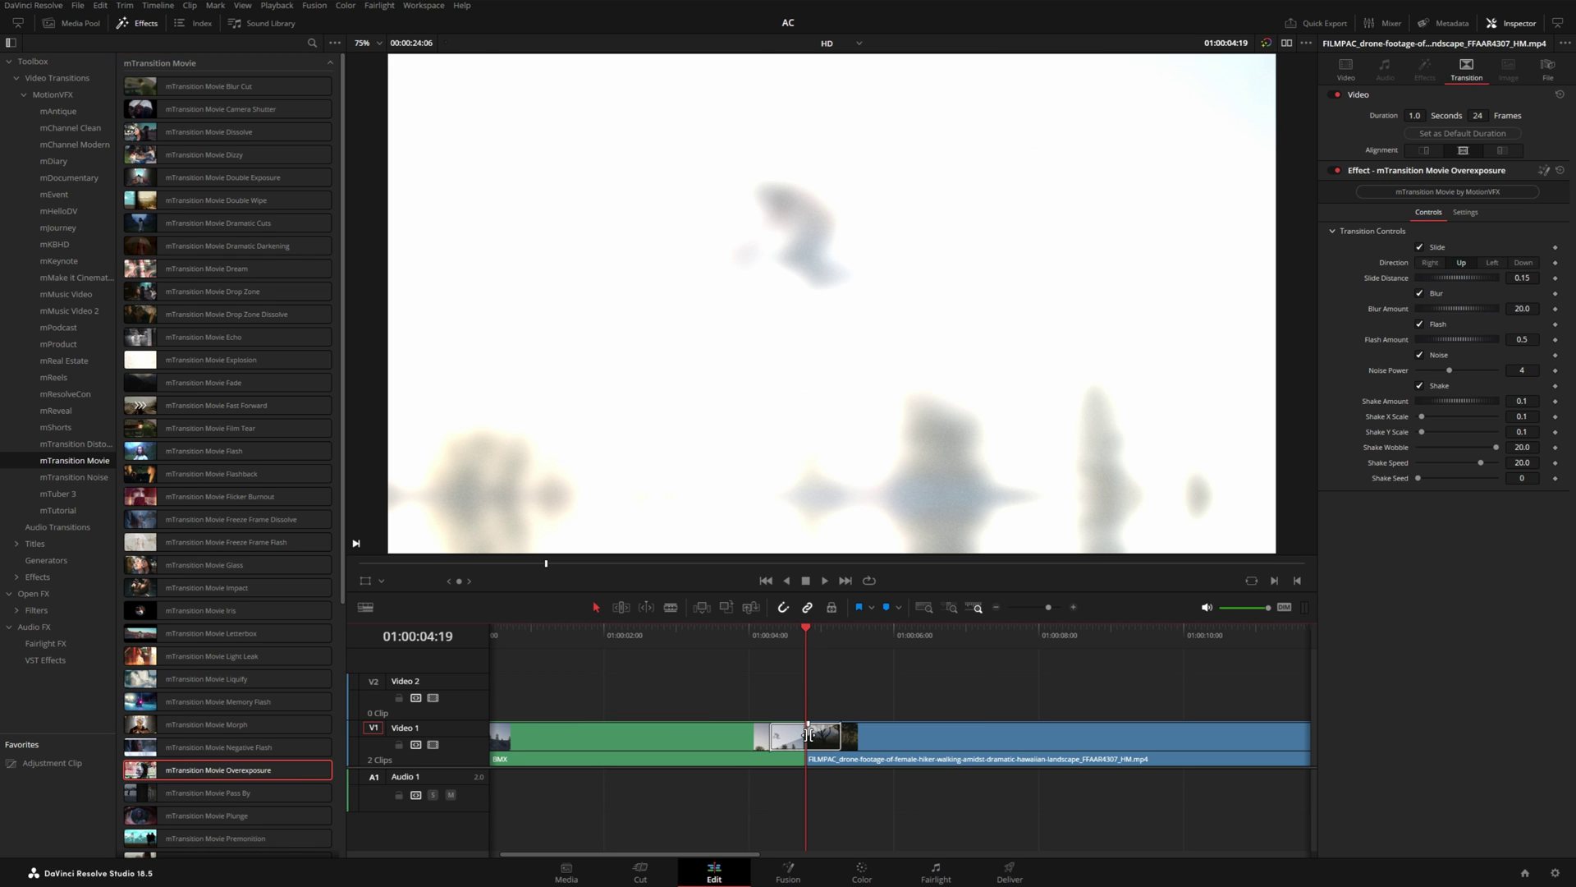
{"action": "left_click", "coordinate": [734, 634]}
{"action": "key", "text": "space"}
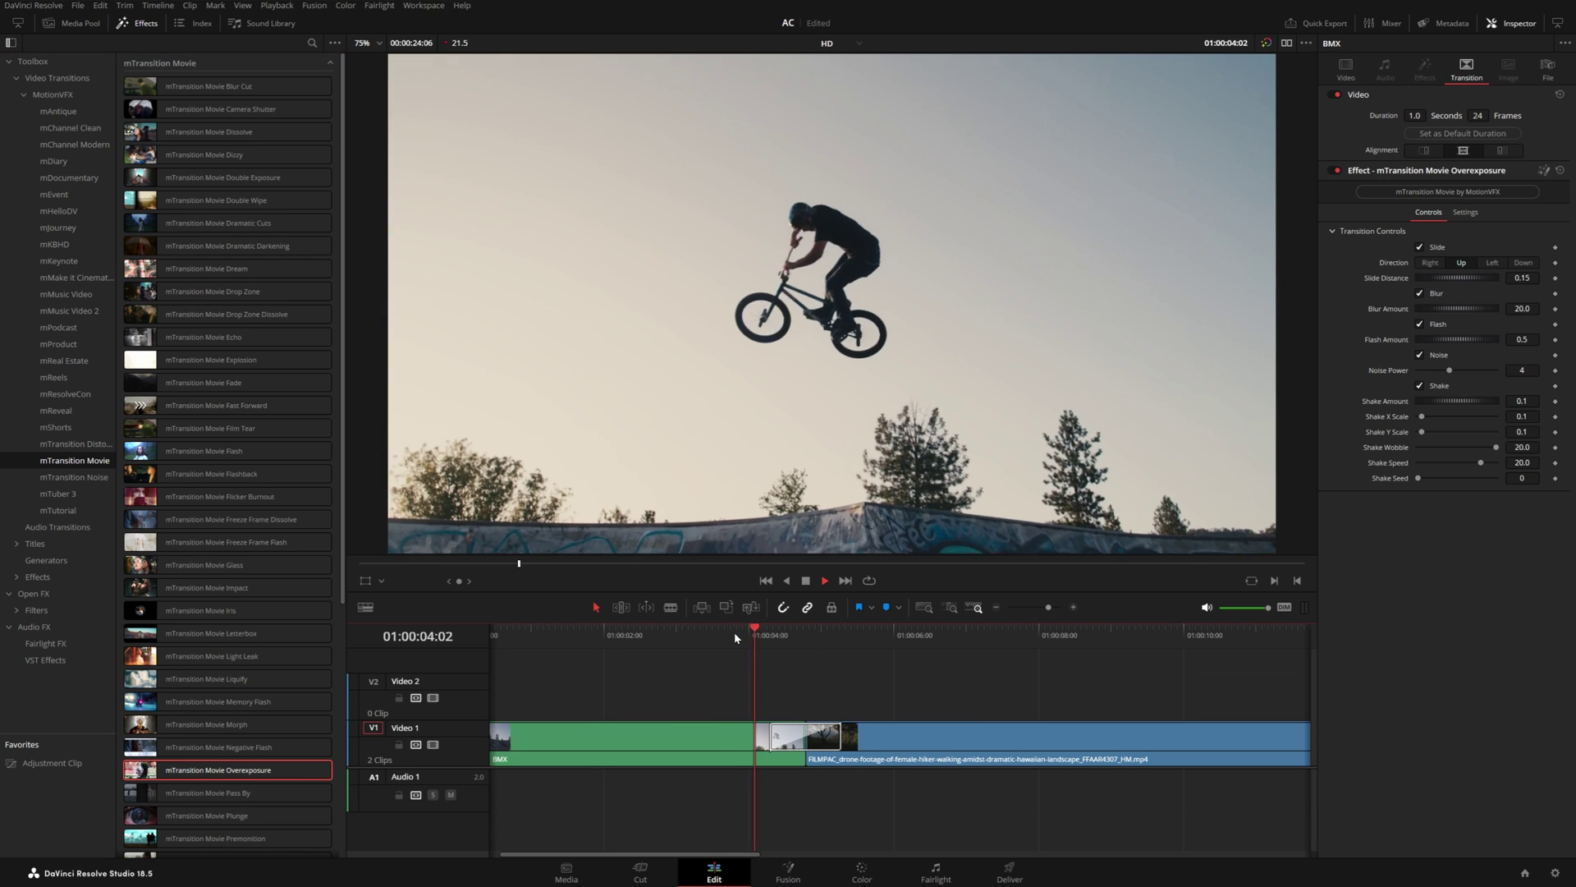
{"action": "key", "text": "space"}
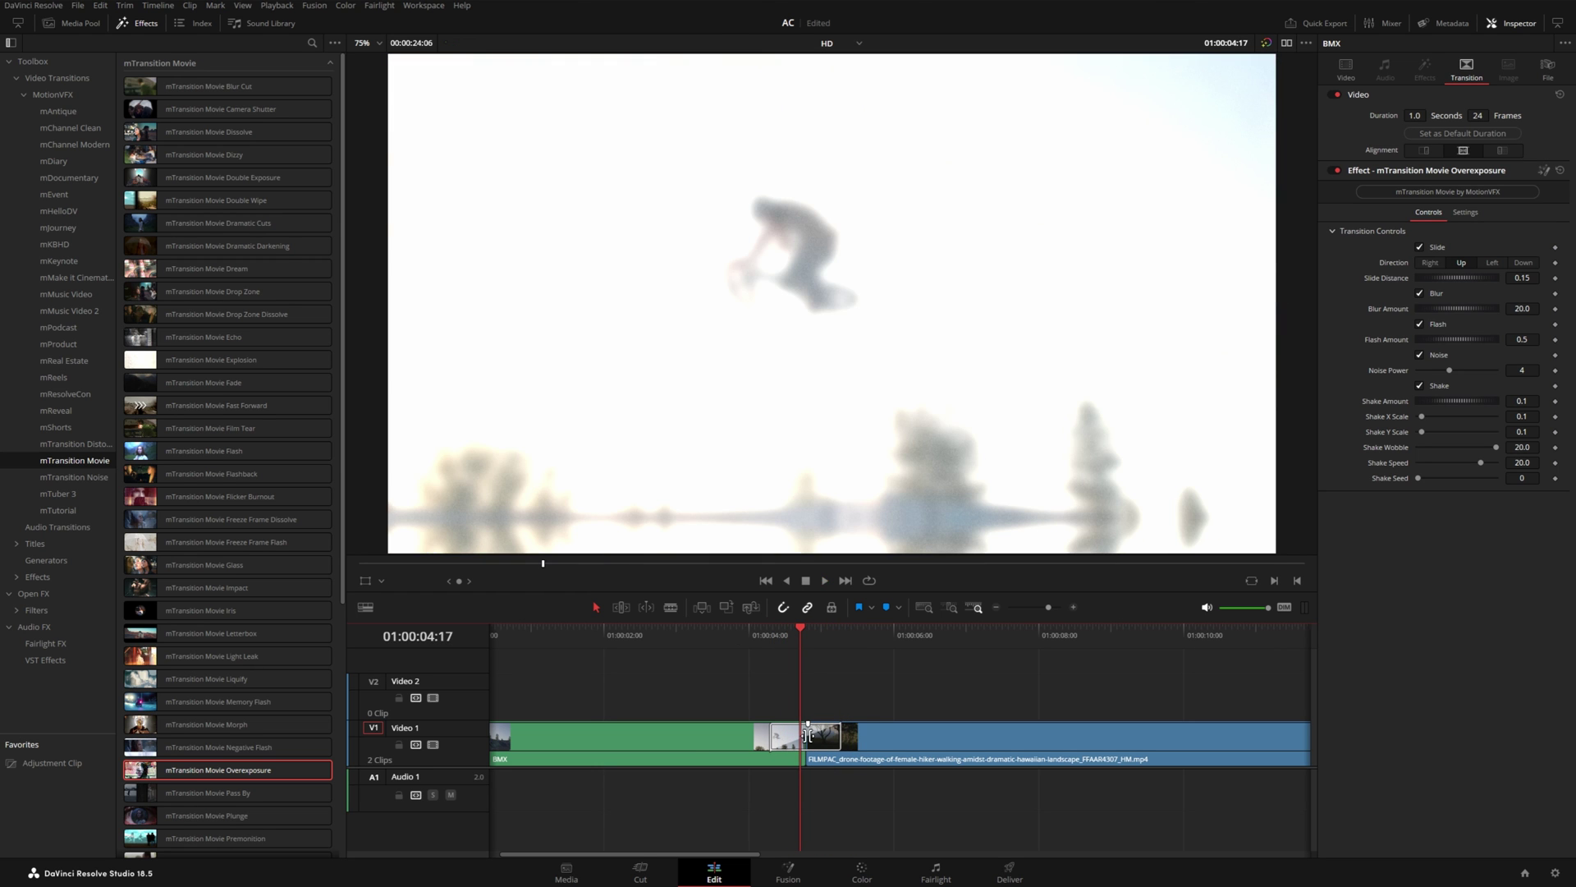
Roll the transitioned cut later to about six seconds and replay it.
{"action": "left_click_drag", "start_coordinate": [807, 734], "coordinate": [926, 733]}
{"action": "left_click", "coordinate": [870, 639]}
{"action": "key", "text": "space"}
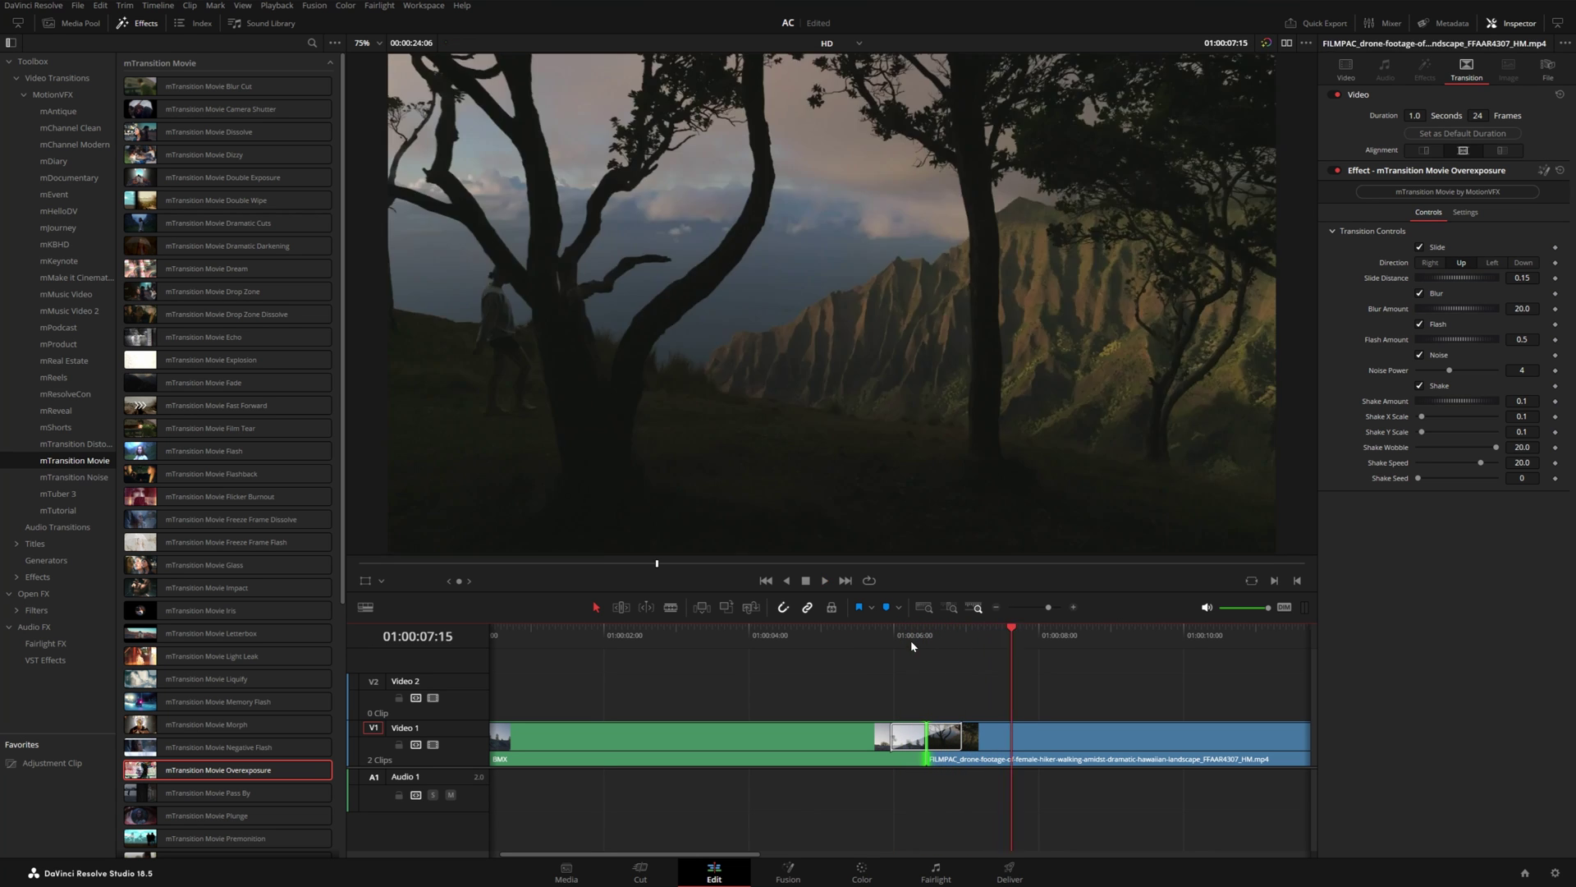
Open the Overexposure transition in Fusion and purge the Fusion render cache.
{"action": "left_click", "coordinate": [910, 639]}
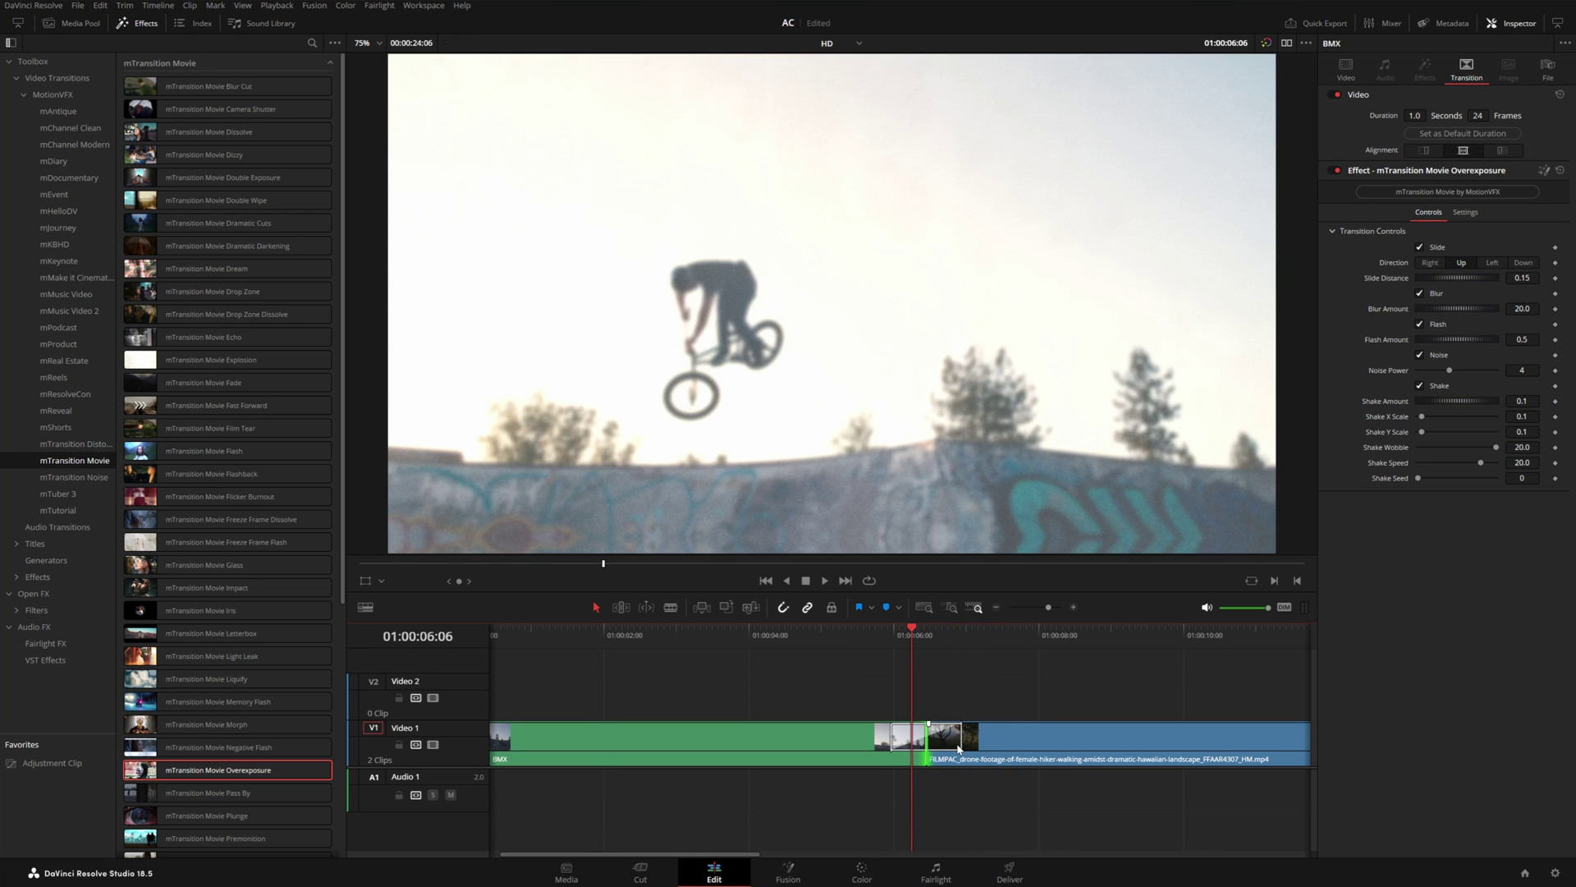
{"action": "left_click", "coordinate": [954, 742]}
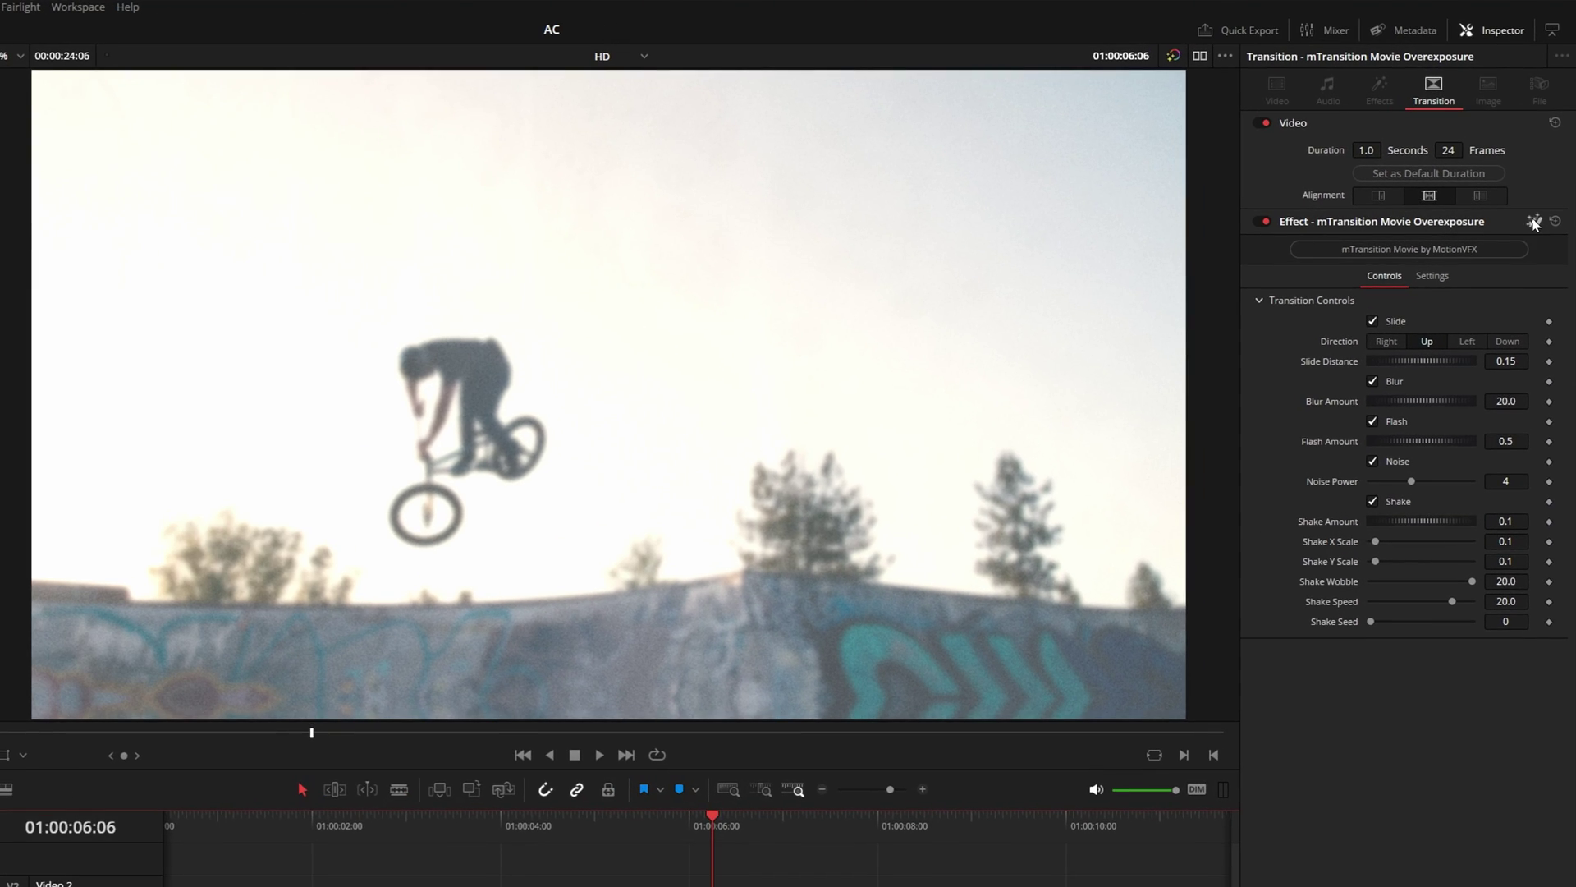
{"action": "left_click", "coordinate": [1534, 222]}
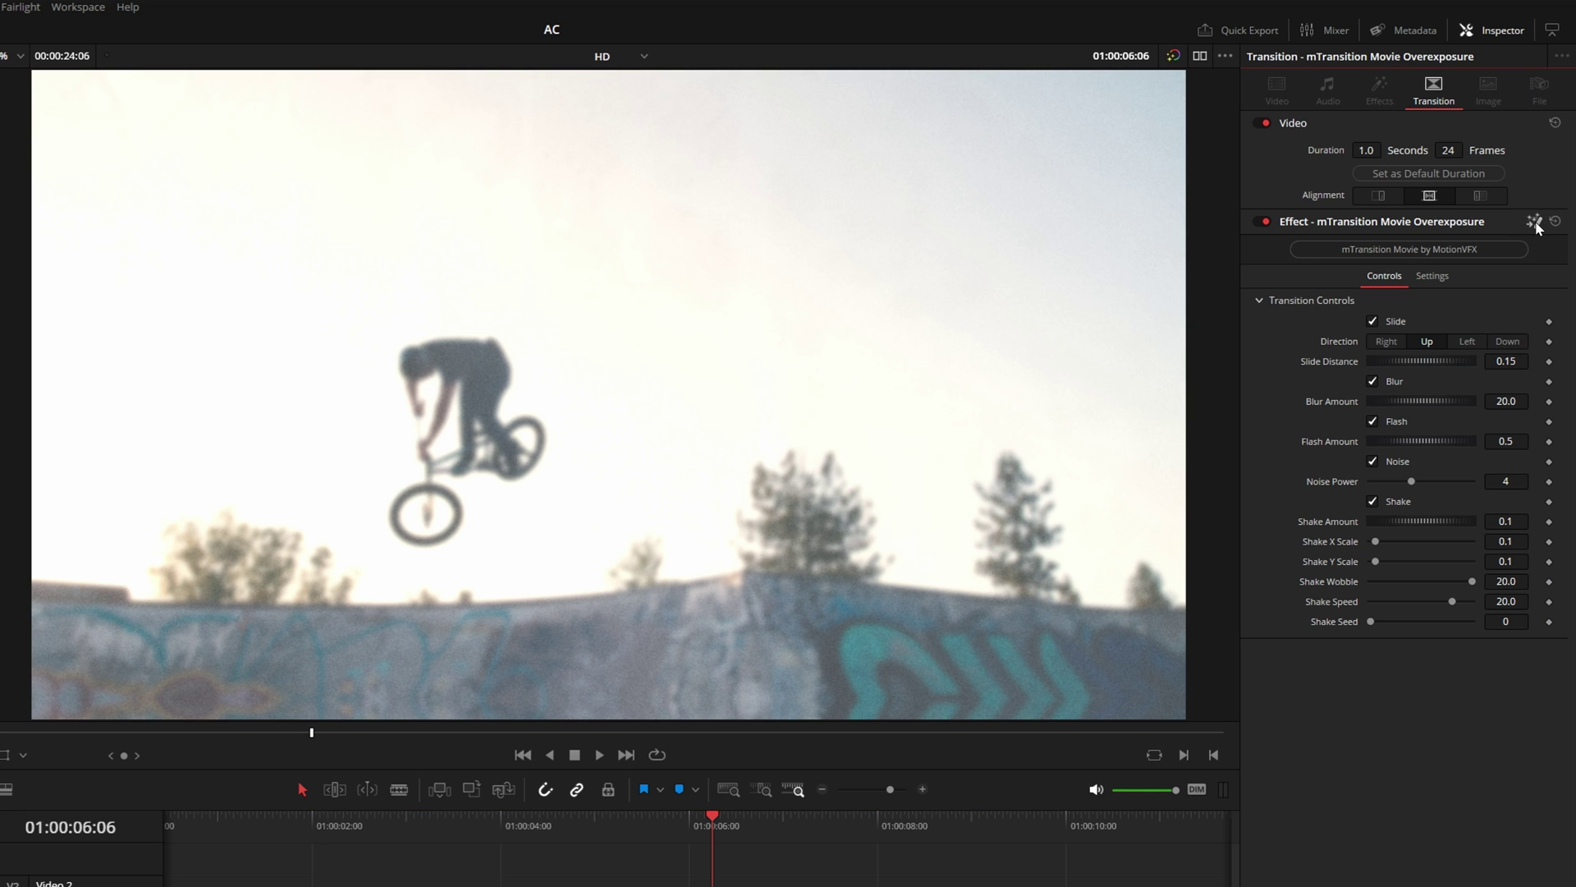
{"action": "left_click", "coordinate": [1534, 222]}
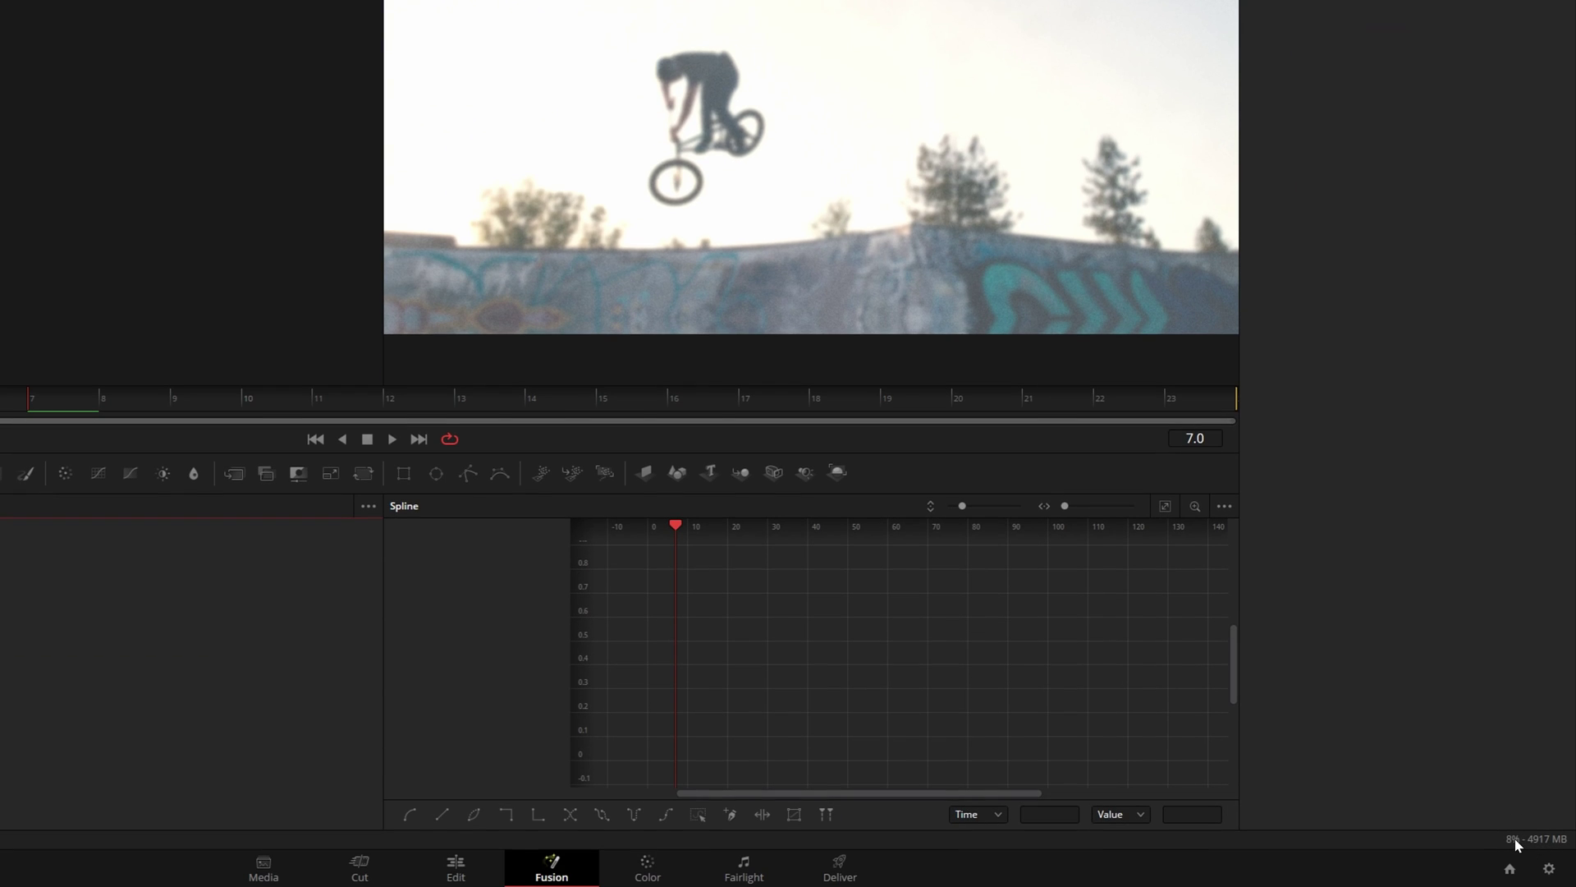
{"action": "right_click", "coordinate": [1517, 843]}
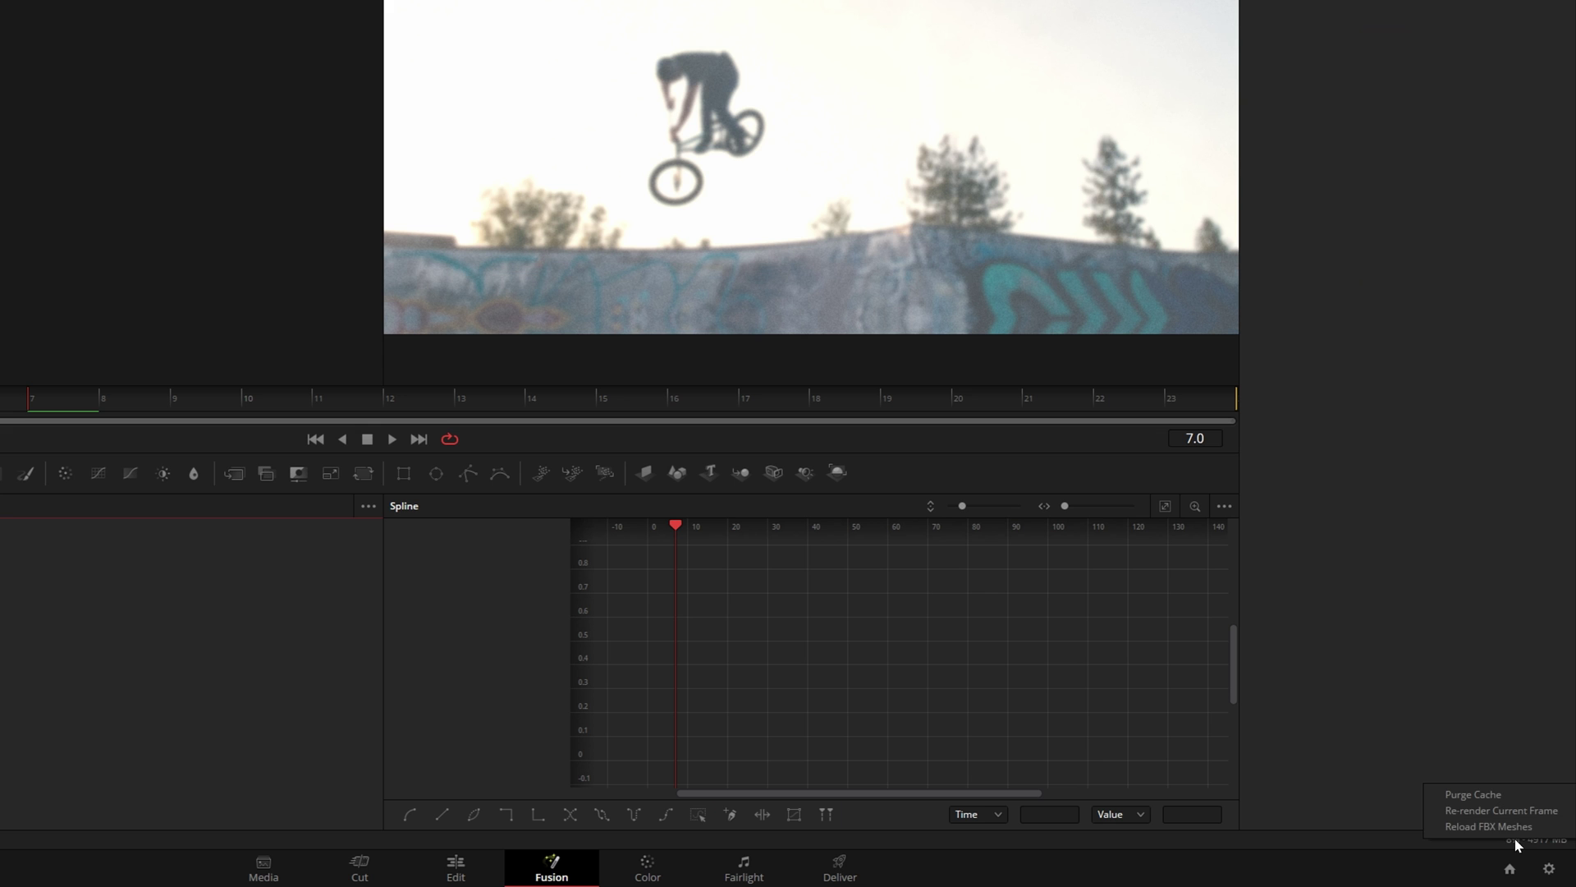
{"action": "left_click", "coordinate": [1473, 795]}
Back on the Edit page, replay the transition, then cut it from the edit point.
{"action": "left_click", "coordinate": [455, 867]}
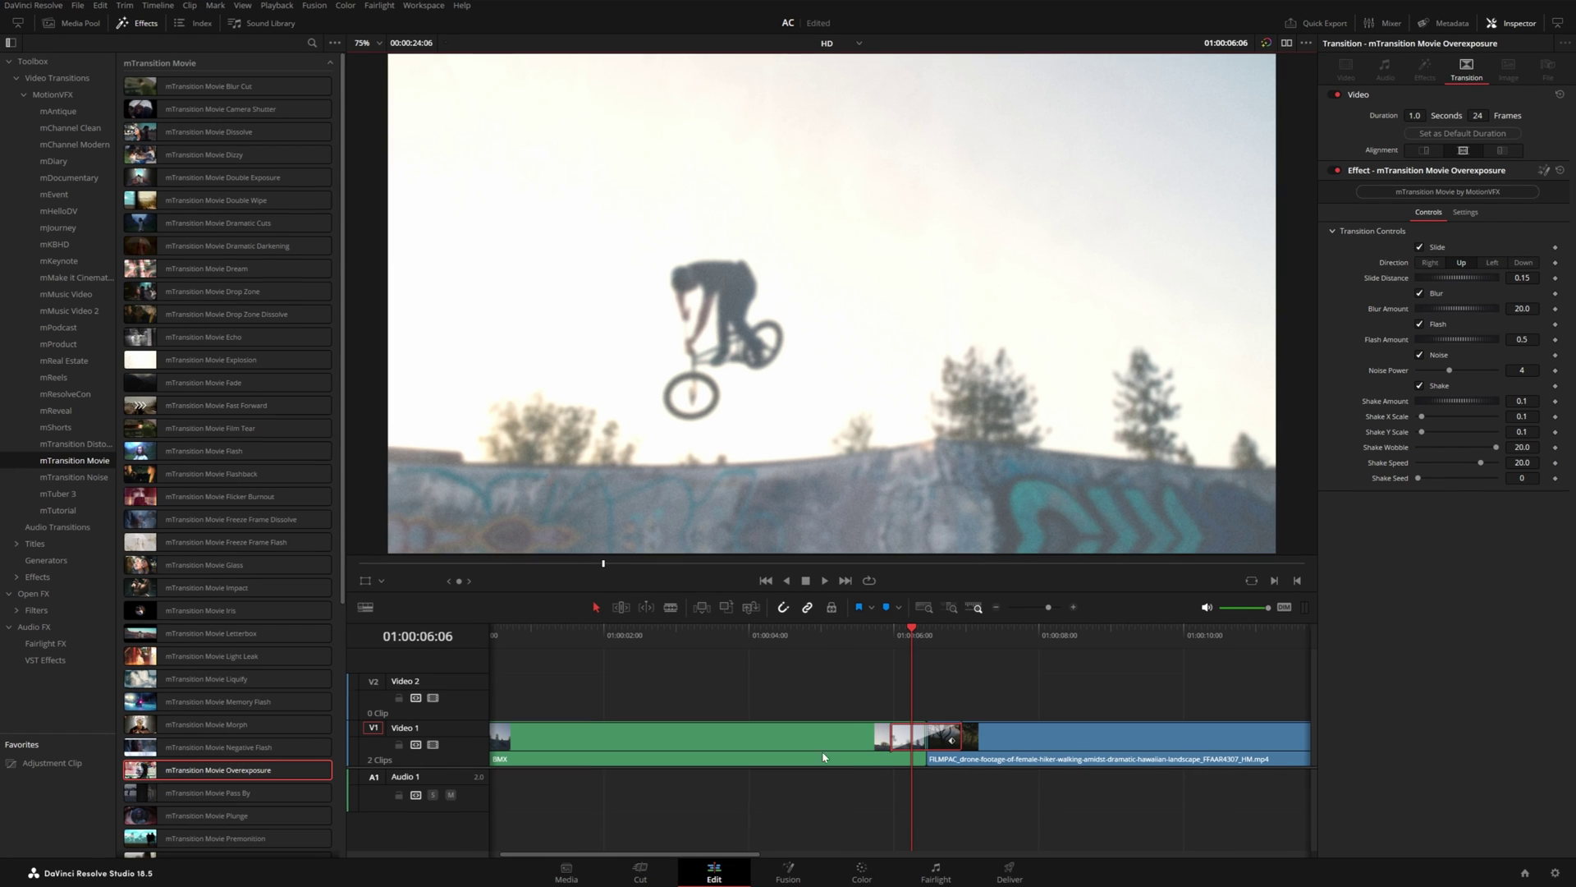
{"action": "left_click", "coordinate": [886, 639]}
{"action": "key", "text": "space"}
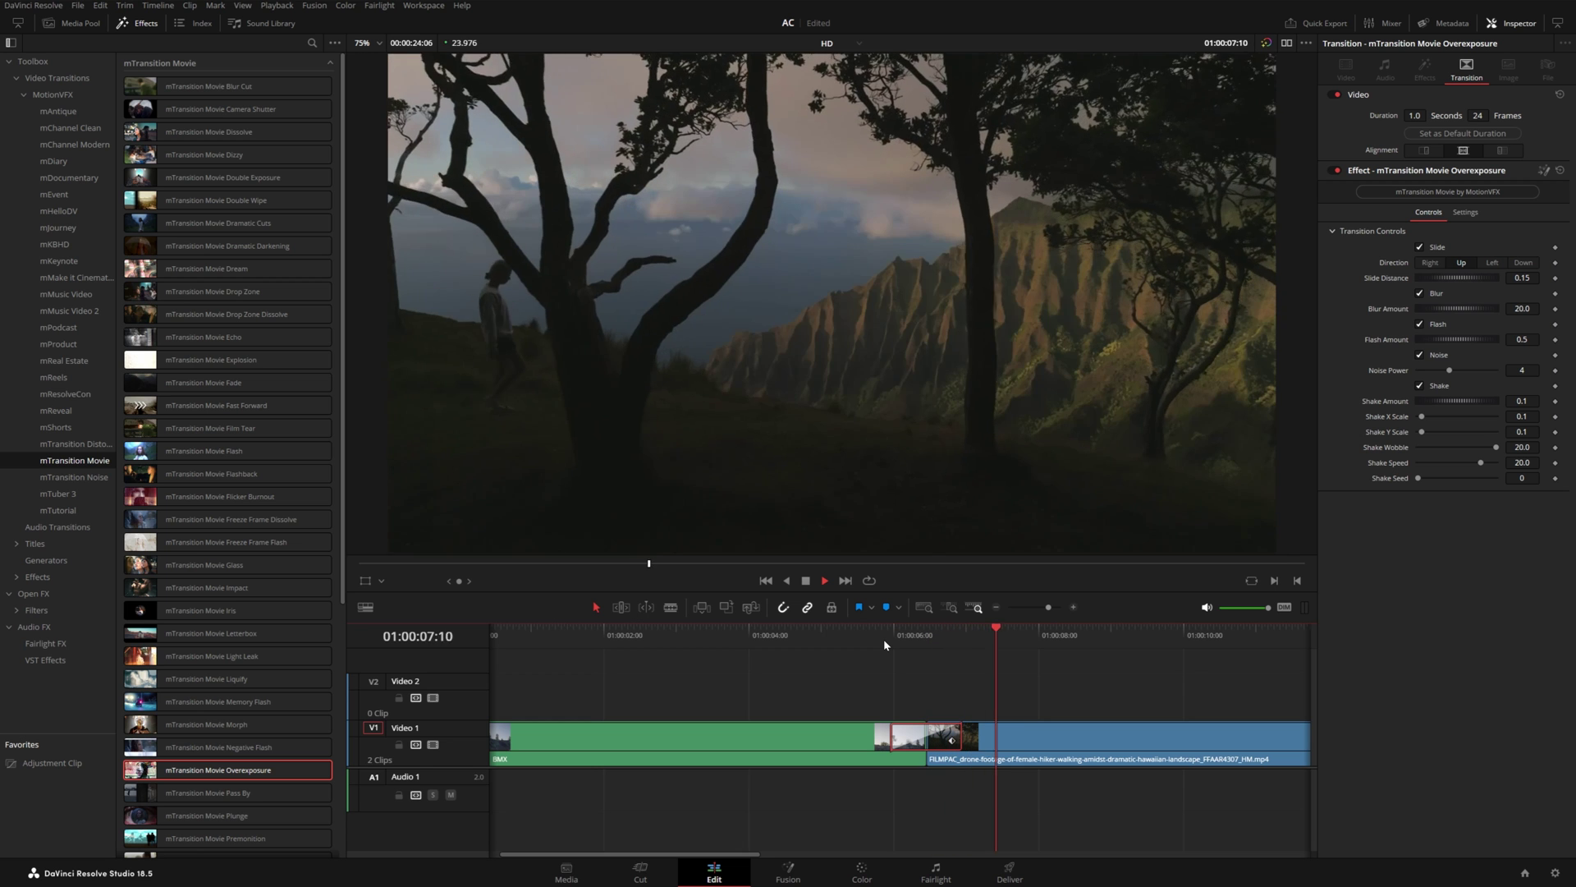
{"action": "left_click", "coordinate": [883, 639]}
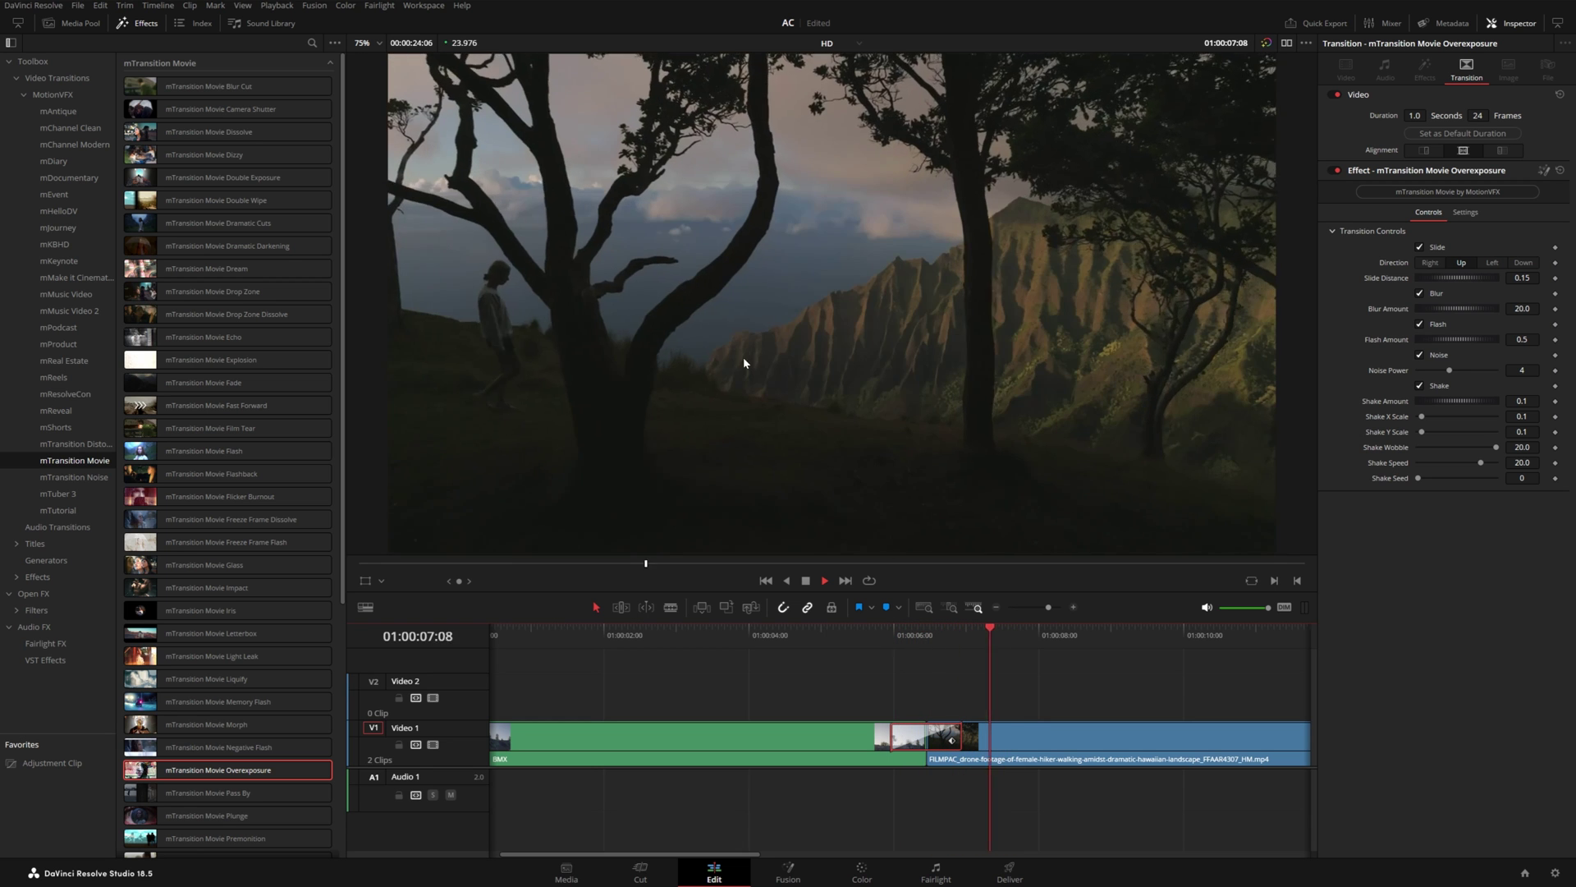
{"action": "left_click", "coordinate": [907, 741]}
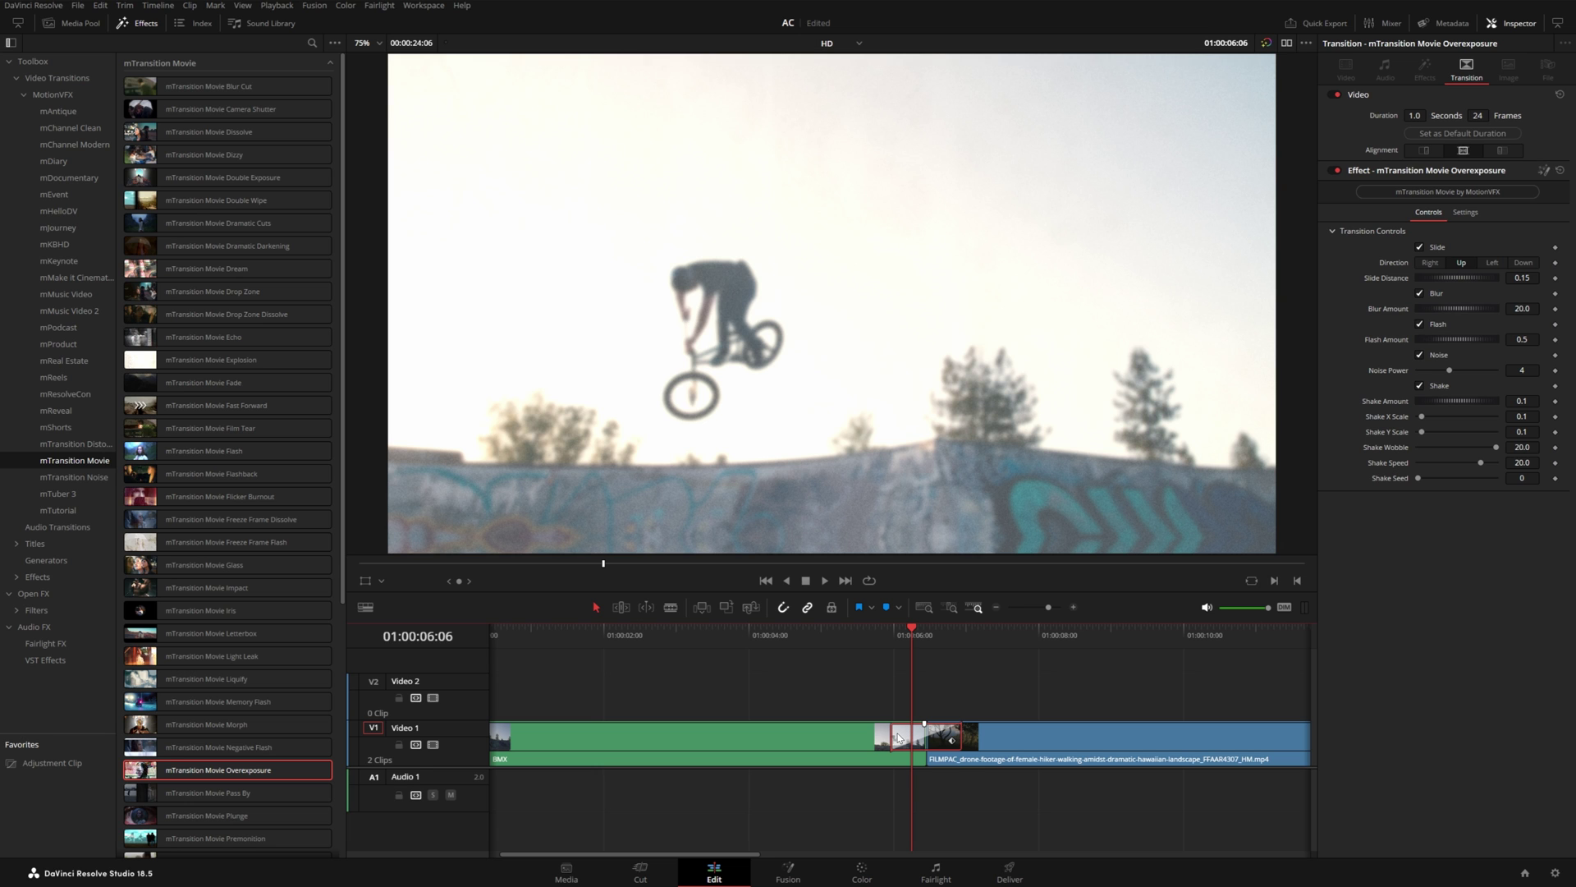
{"action": "key", "text": "ctrl+x"}
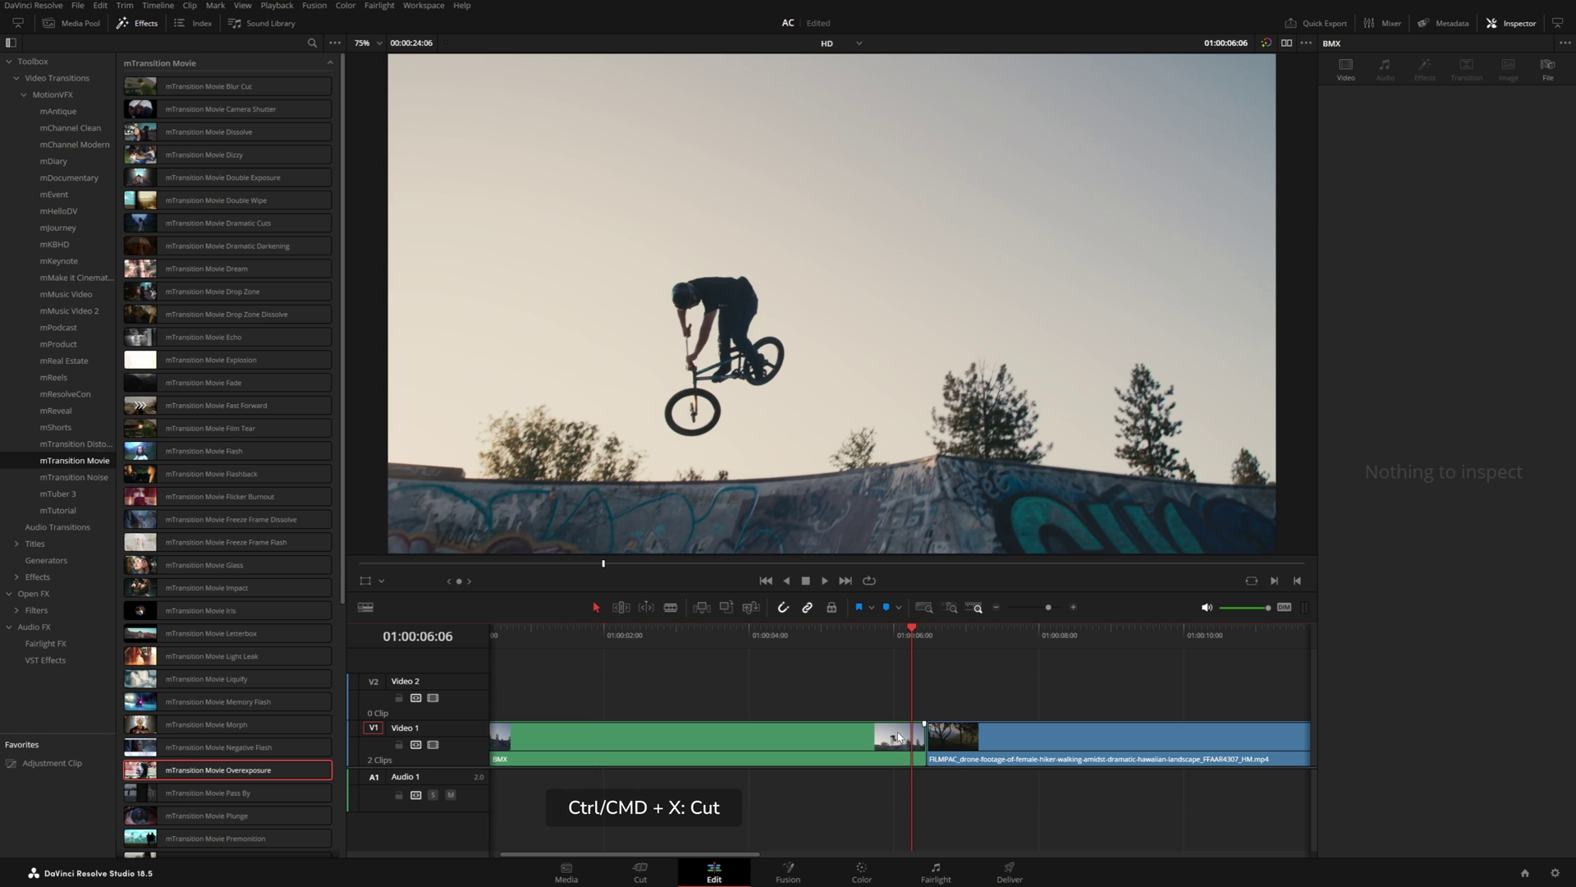
Paste the mTransition Movie Overexposure transition onto the BMX-to-hiker cut and replay it several times.
{"action": "left_click", "coordinate": [926, 743]}
{"action": "key", "text": "ctrl+v"}
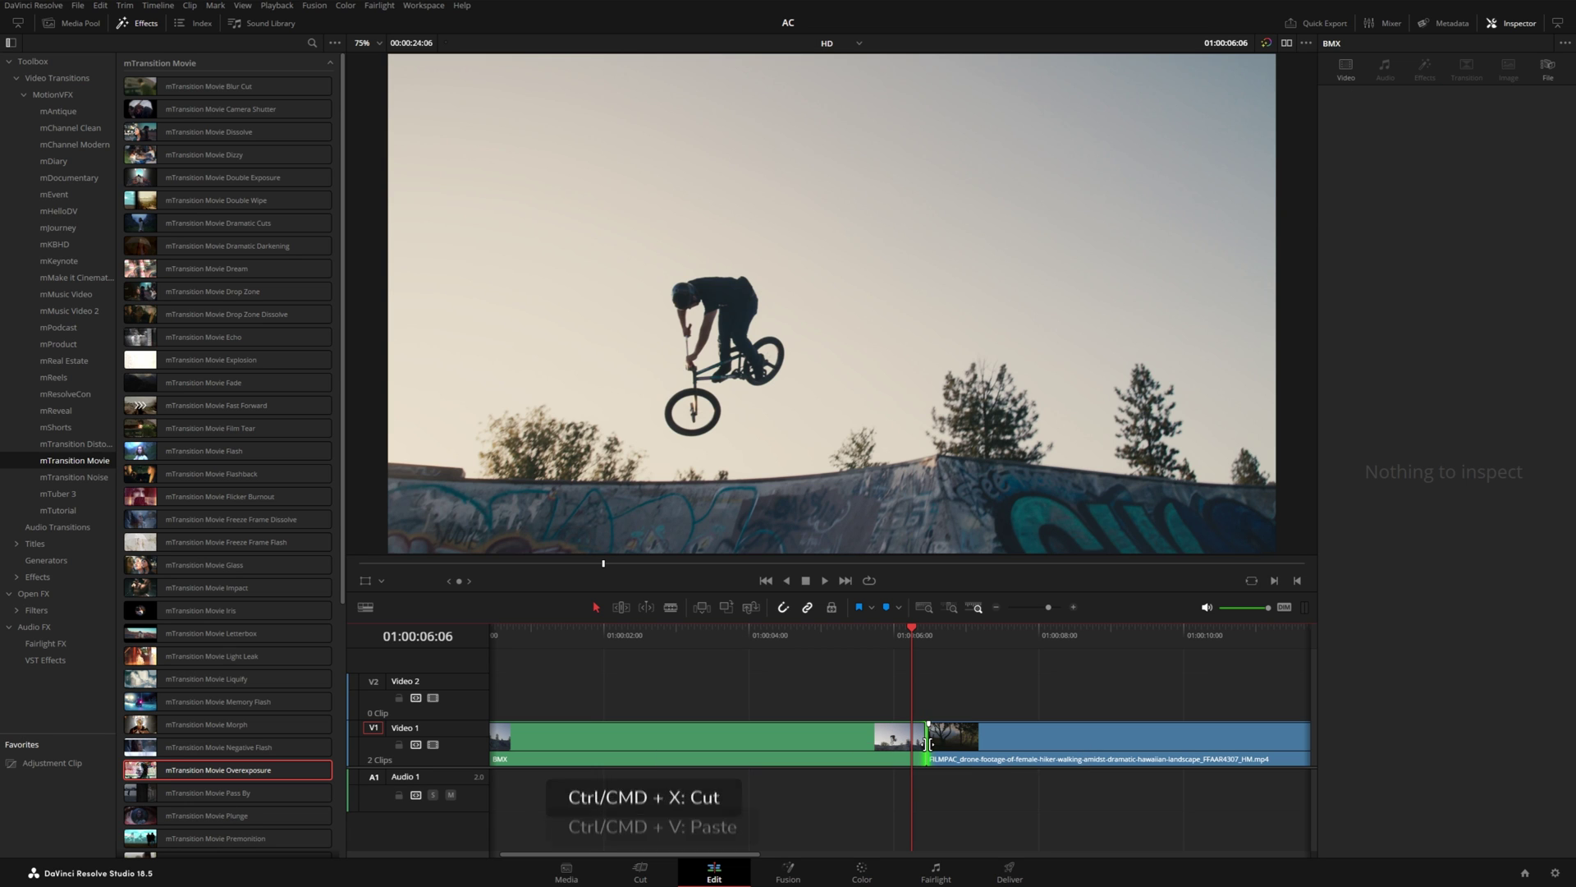
{"action": "left_click", "coordinate": [888, 637]}
{"action": "key", "text": "space"}
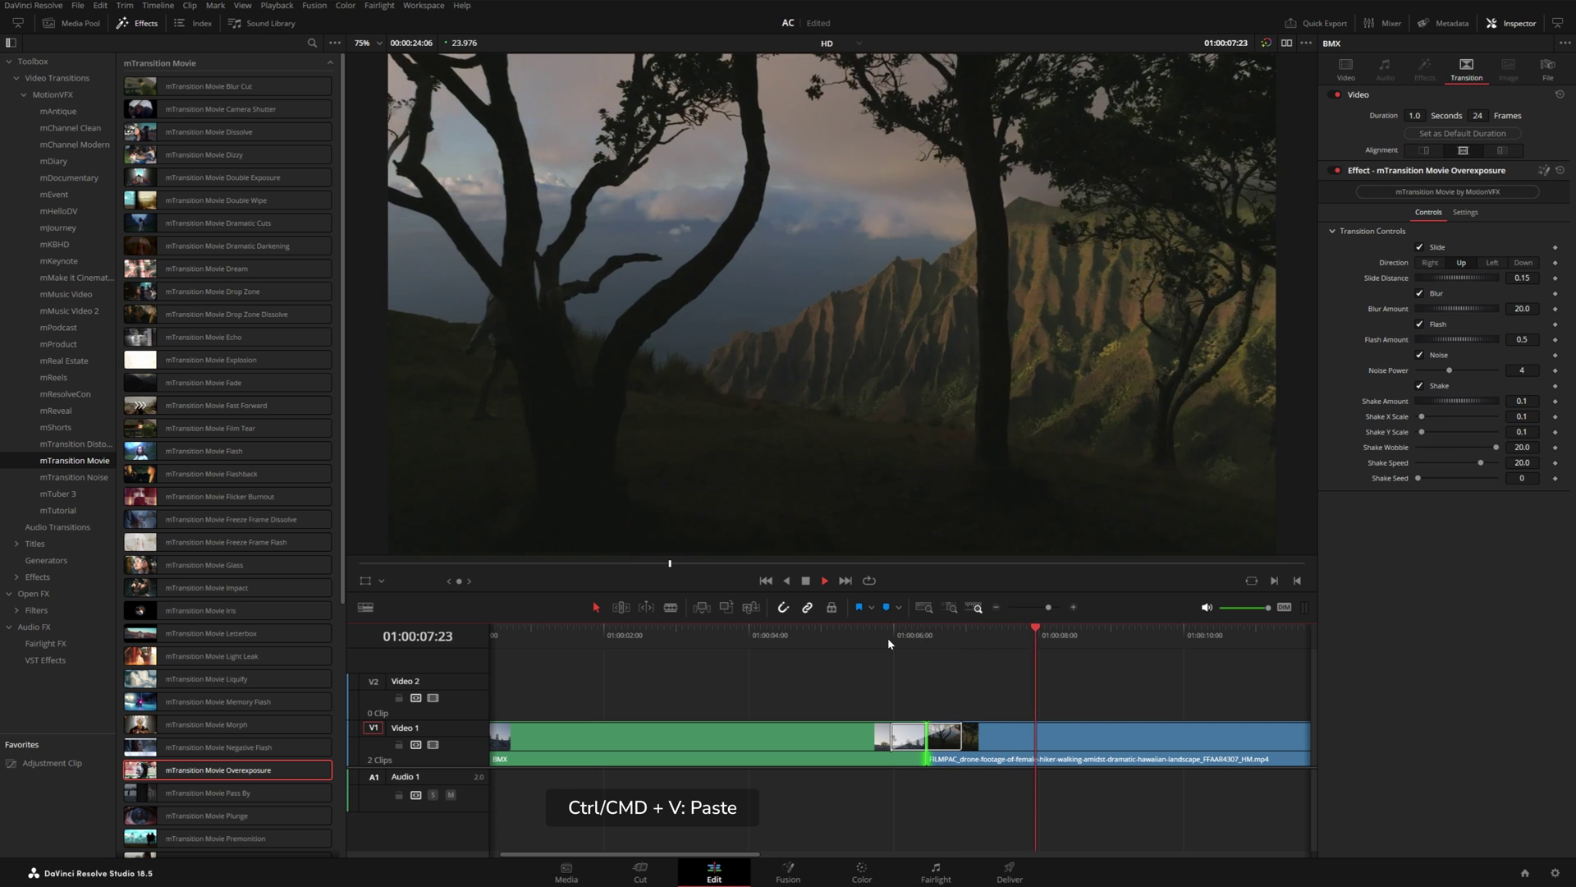
{"action": "left_click", "coordinate": [888, 637]}
{"action": "key", "text": "space"}
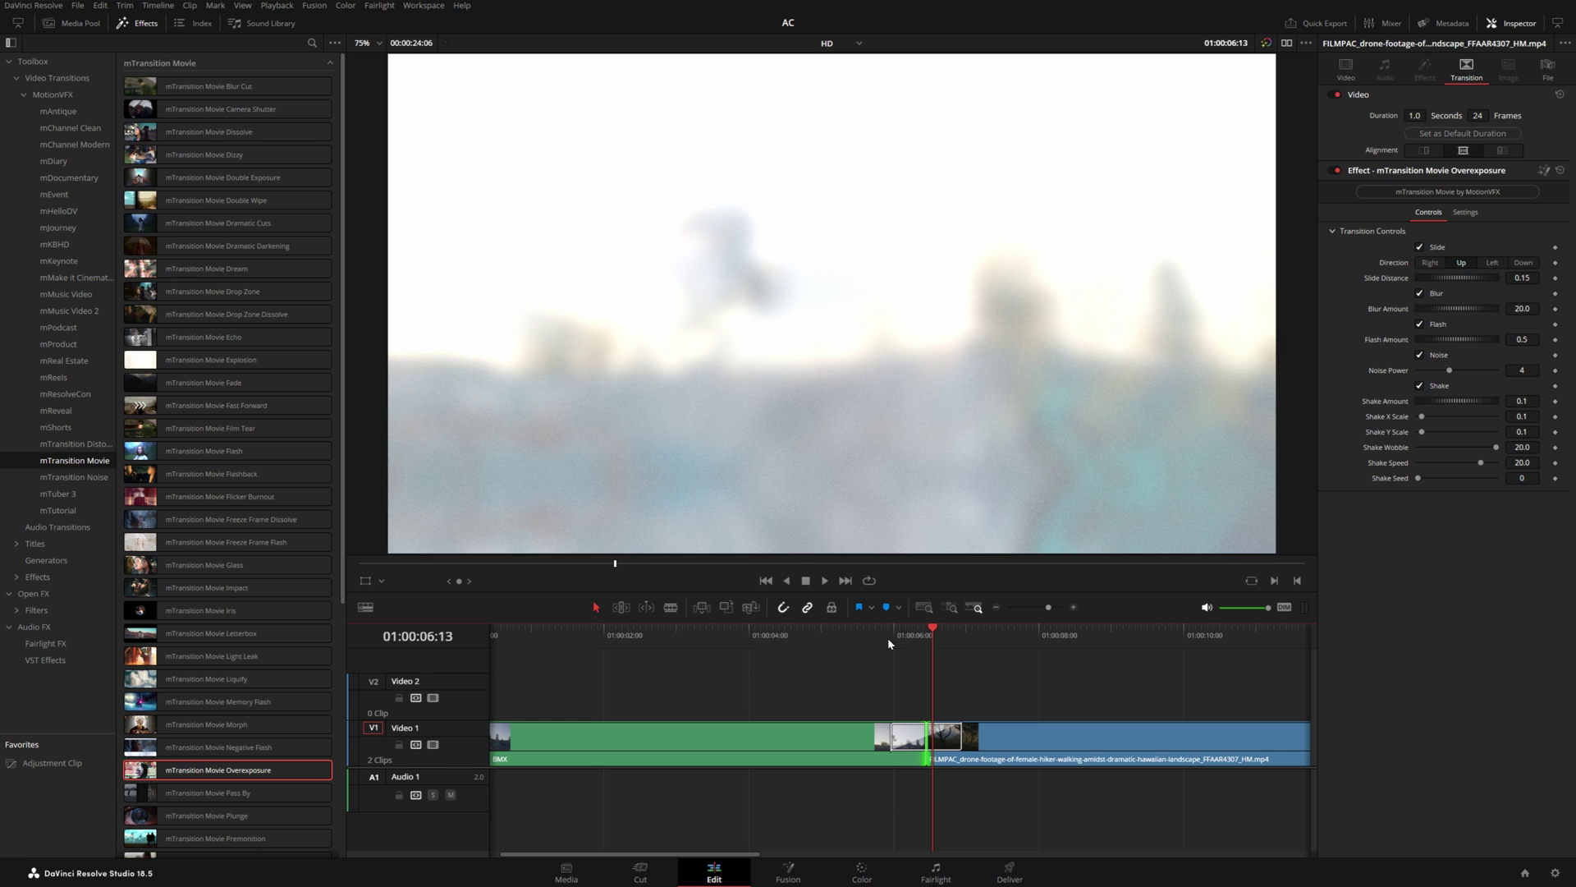
{"action": "key", "text": "space"}
{"action": "left_click", "coordinate": [888, 638]}
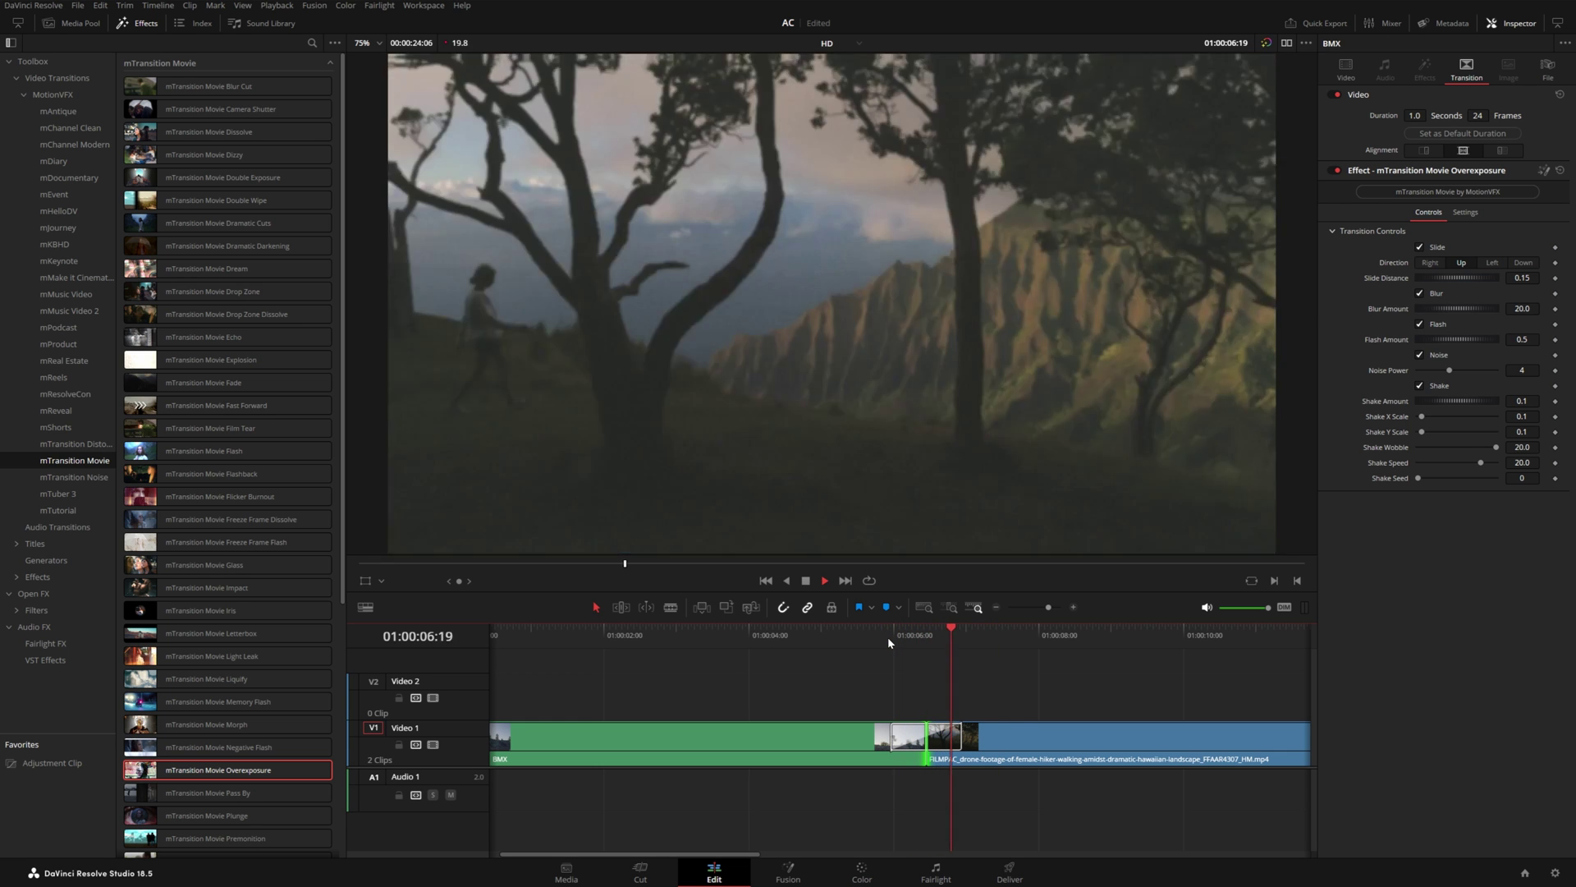
{"action": "key", "text": "space"}
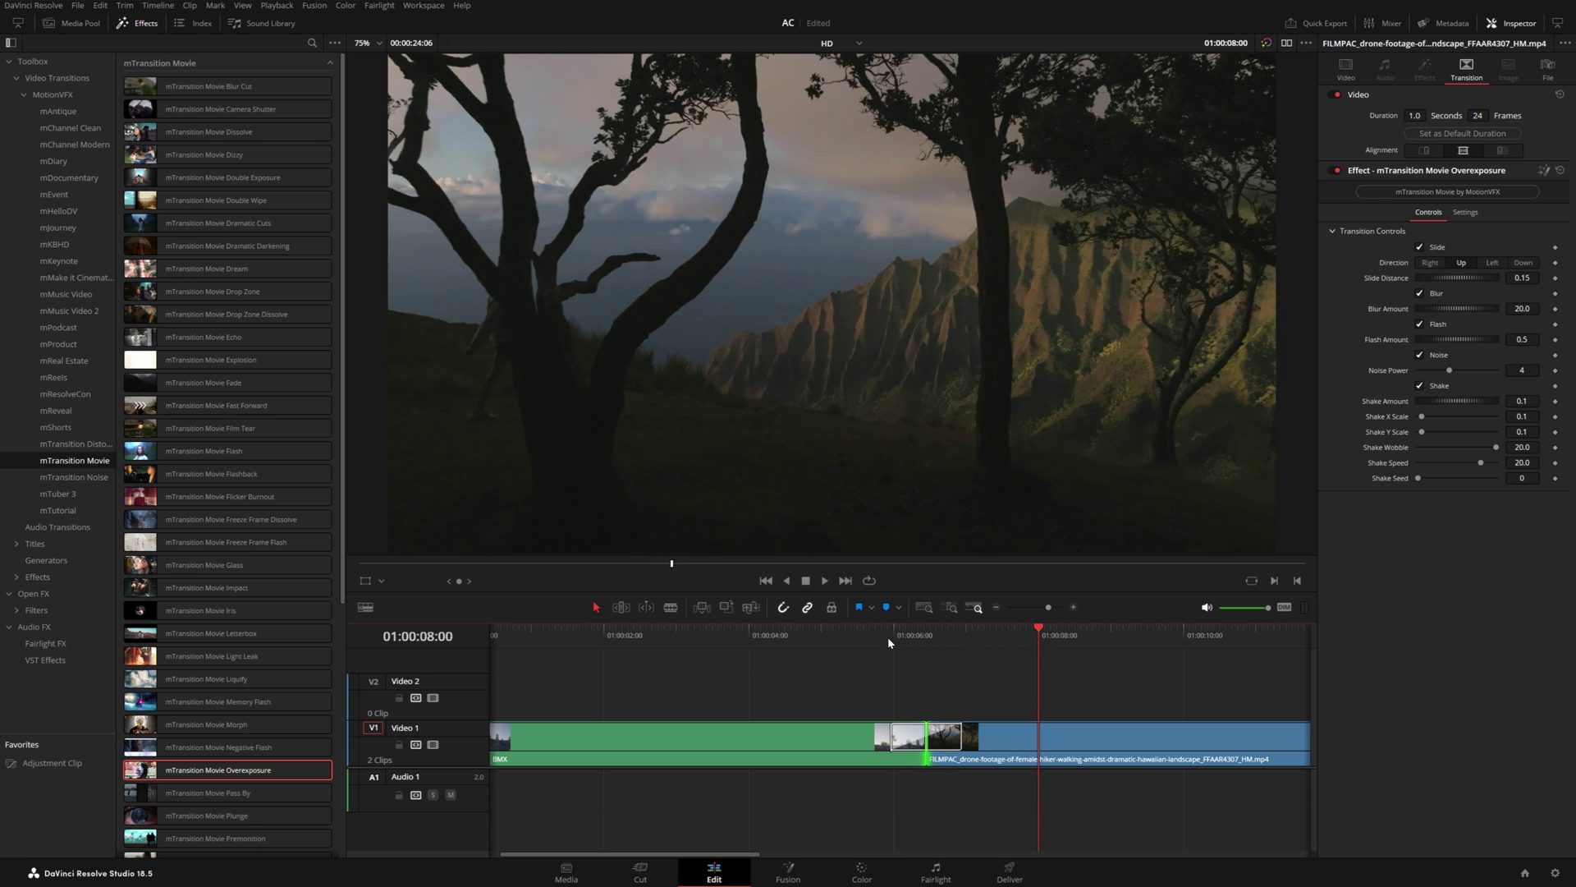